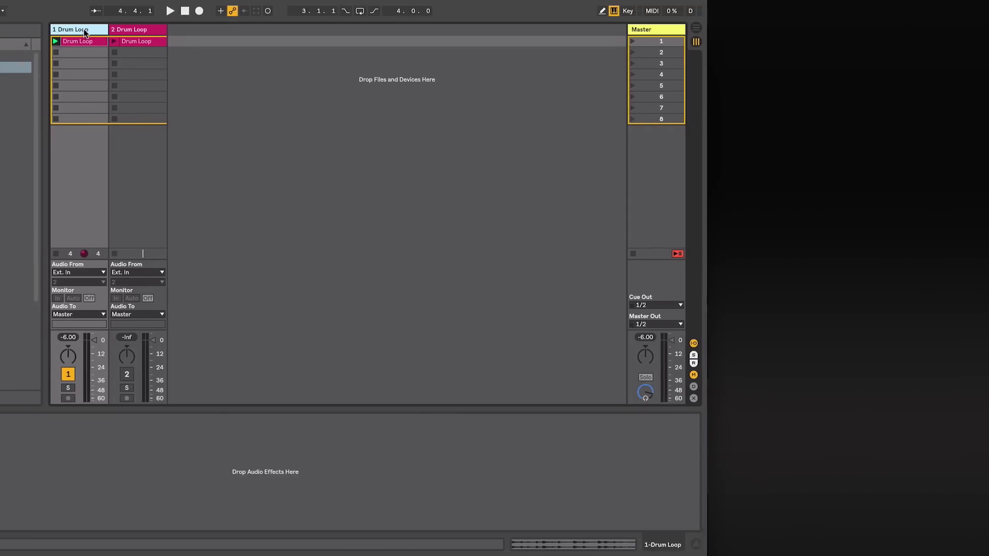
Load an empty Audio Effect Rack on Drum Loop track 1 and show its eight macro knobs.
double_click(94, 67)
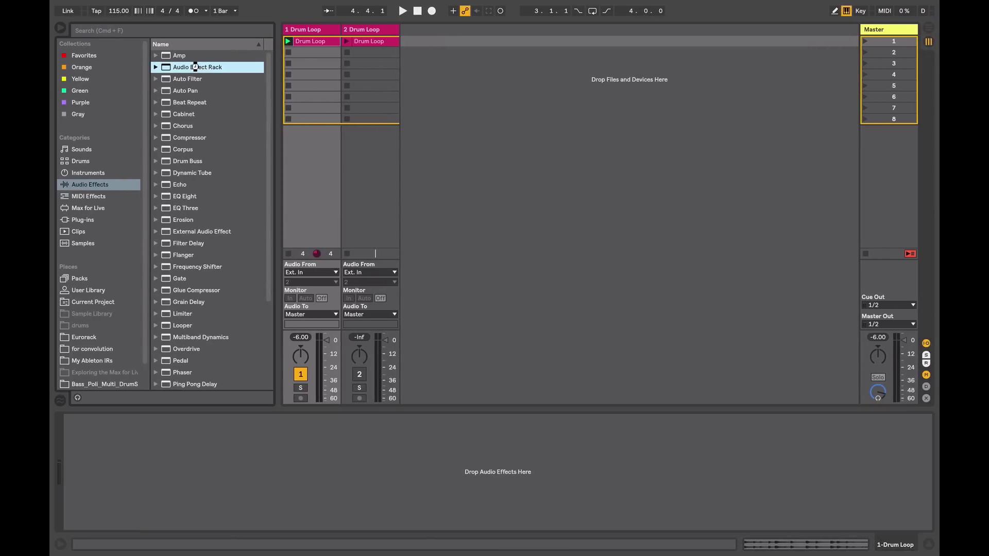
click(70, 442)
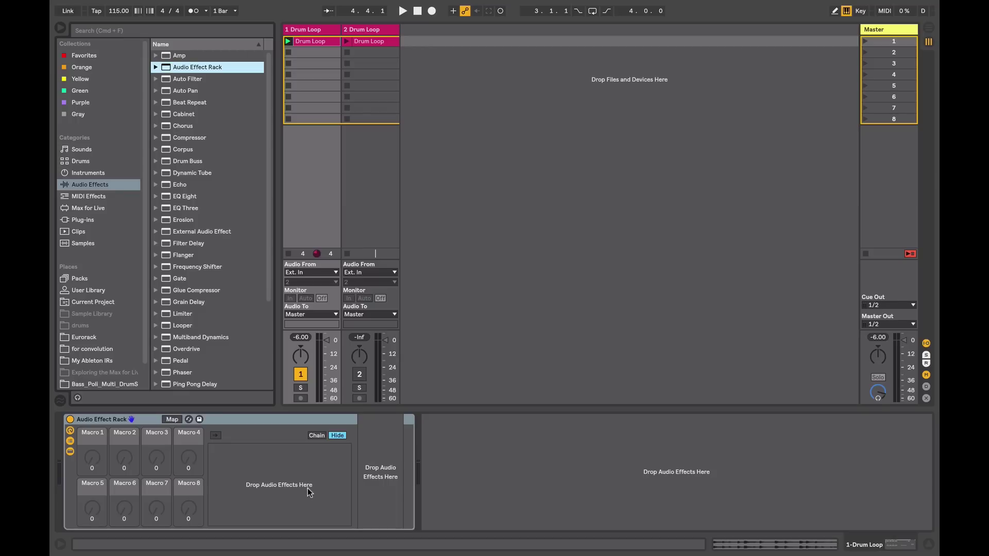
key(Down)
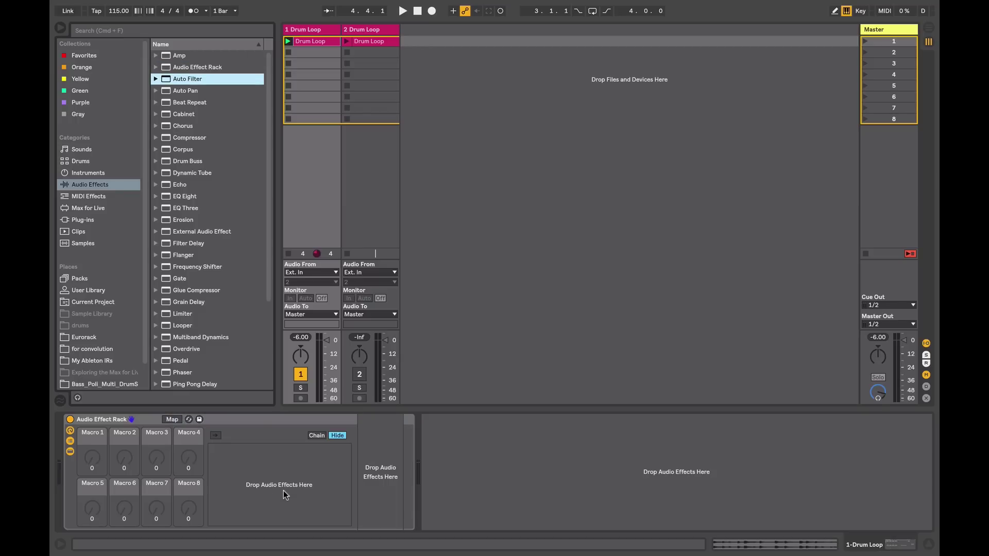
Add Auto Filter, Beat Repeat, Cabinet and Chorus into the rack's chain, in that order.
drag(223, 143, 256, 480)
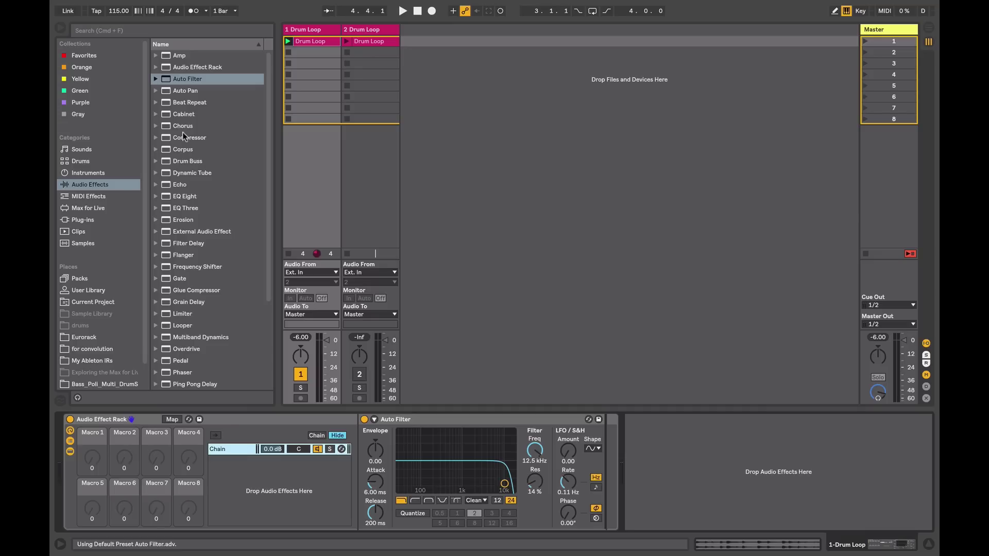
drag(175, 107, 235, 452)
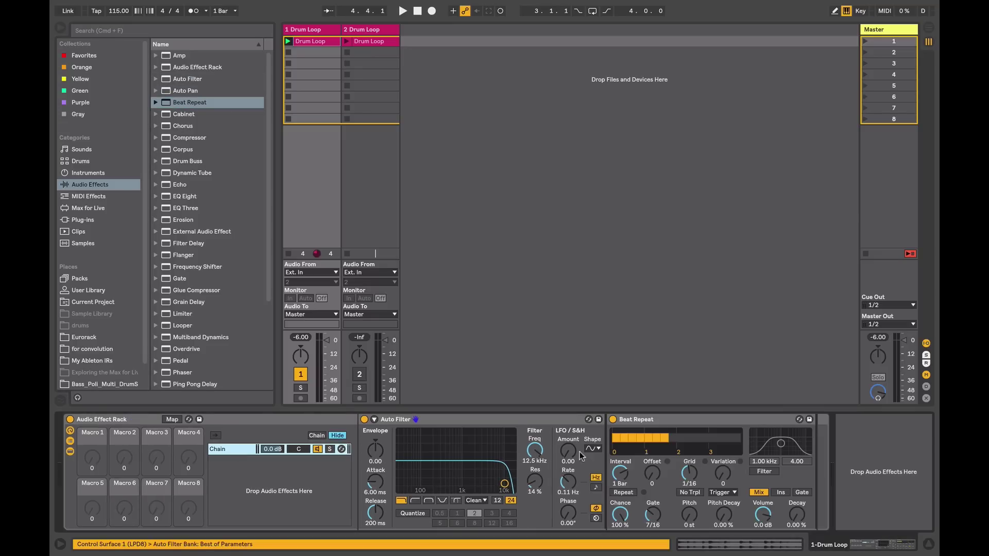
click(163, 115)
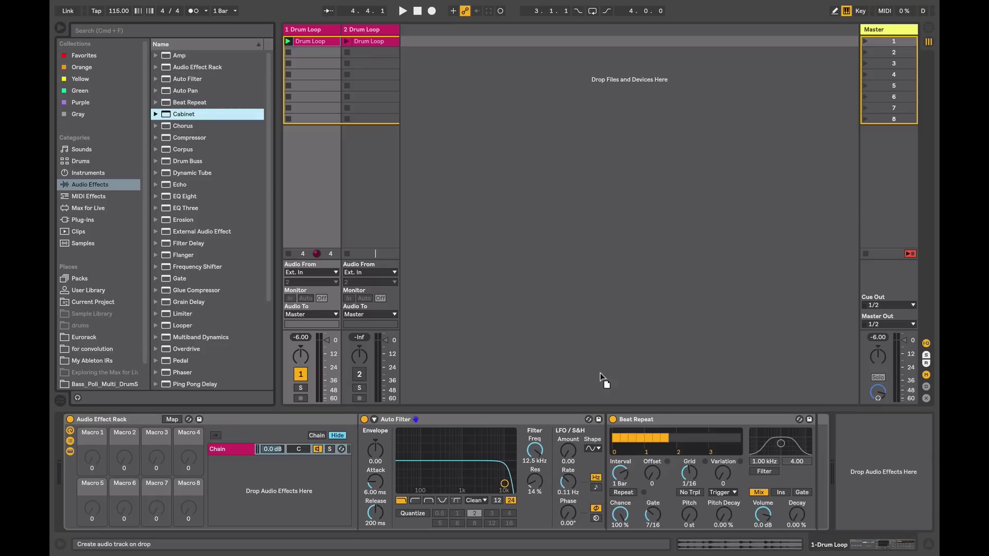
drag(768, 507, 819, 489)
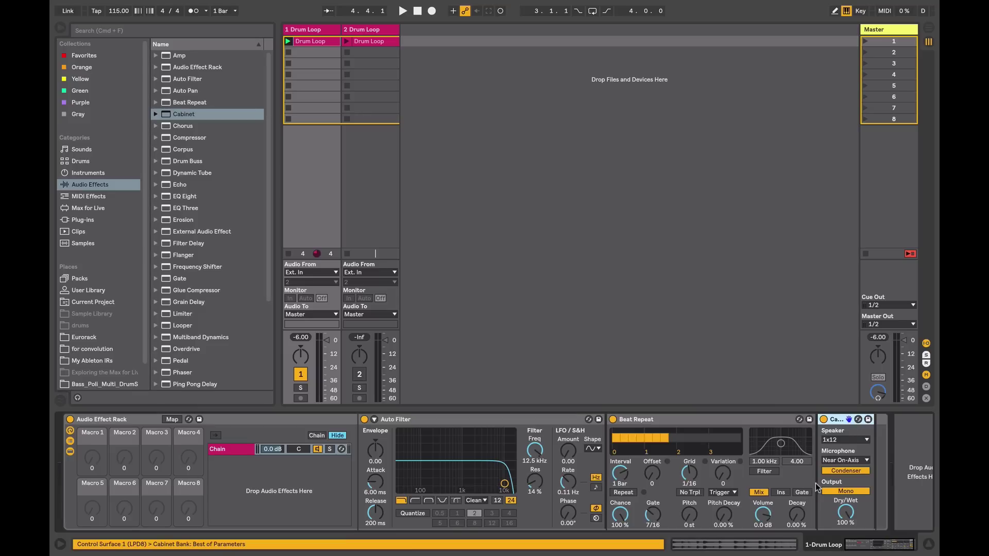
click(175, 116)
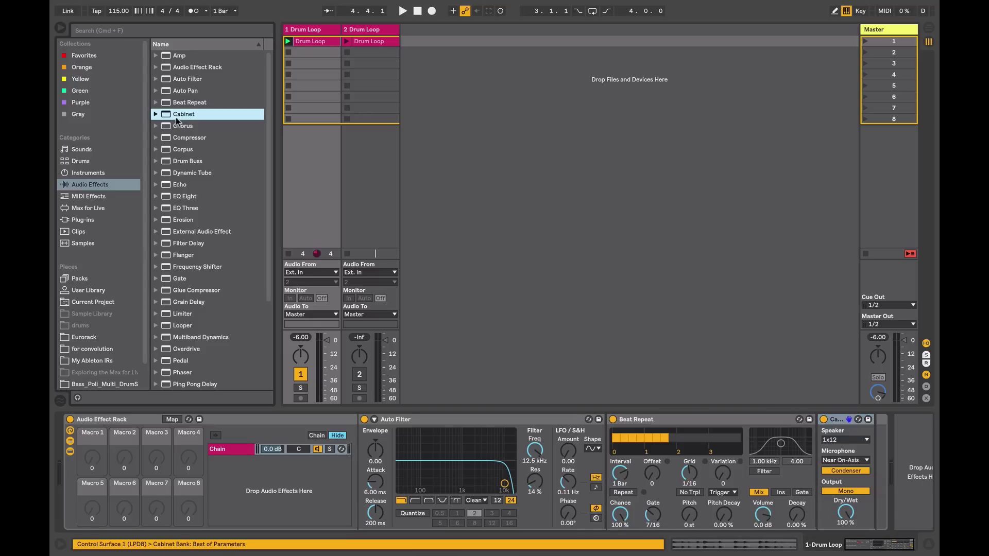
click(176, 125)
drag(175, 124, 918, 437)
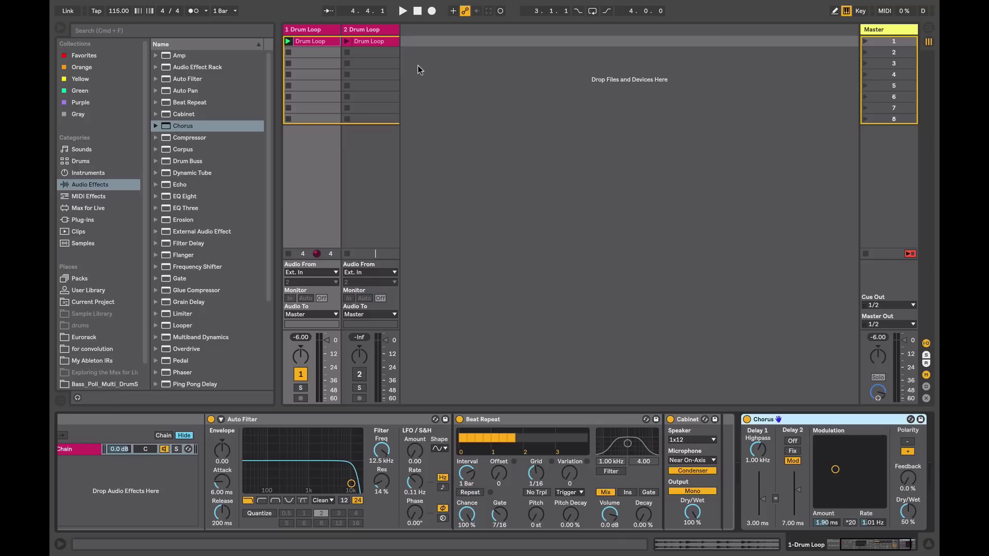
Load Glue Compressor and Overdrive after Auto Filter on the second Drum Loop track.
click(356, 32)
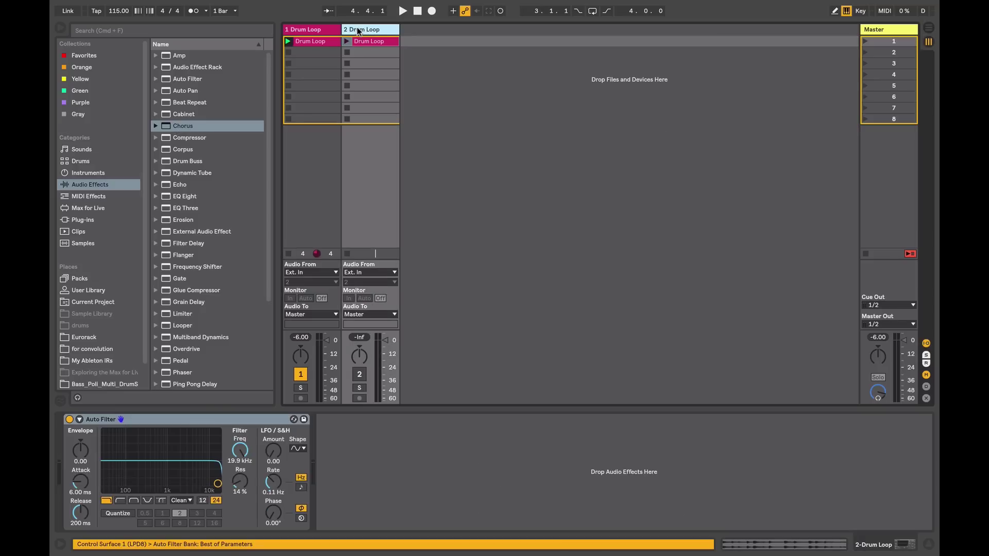
click(169, 290)
double_click(168, 290)
double_click(178, 348)
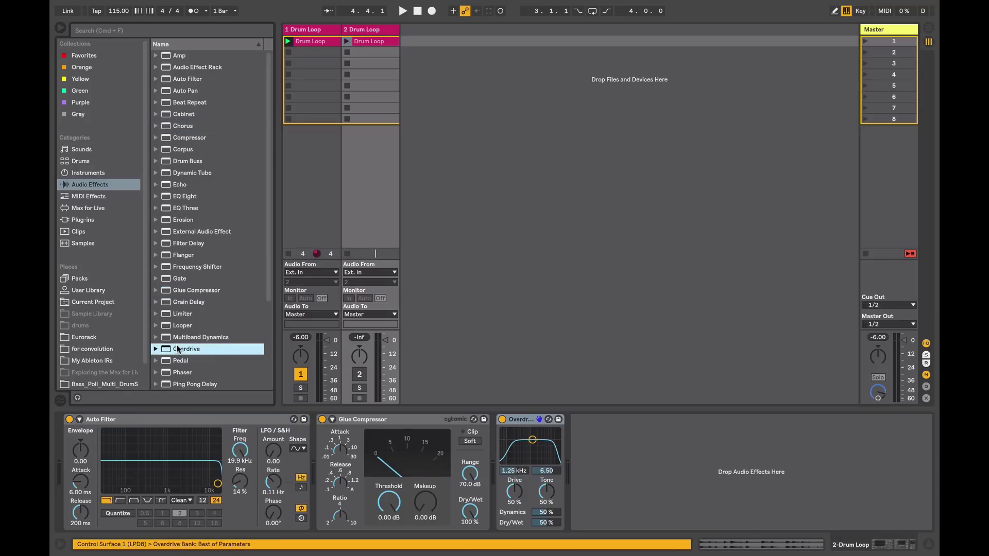
Group Auto Filter, Glue Compressor and Overdrive into a rack, showing its chain list and macros.
click(177, 418)
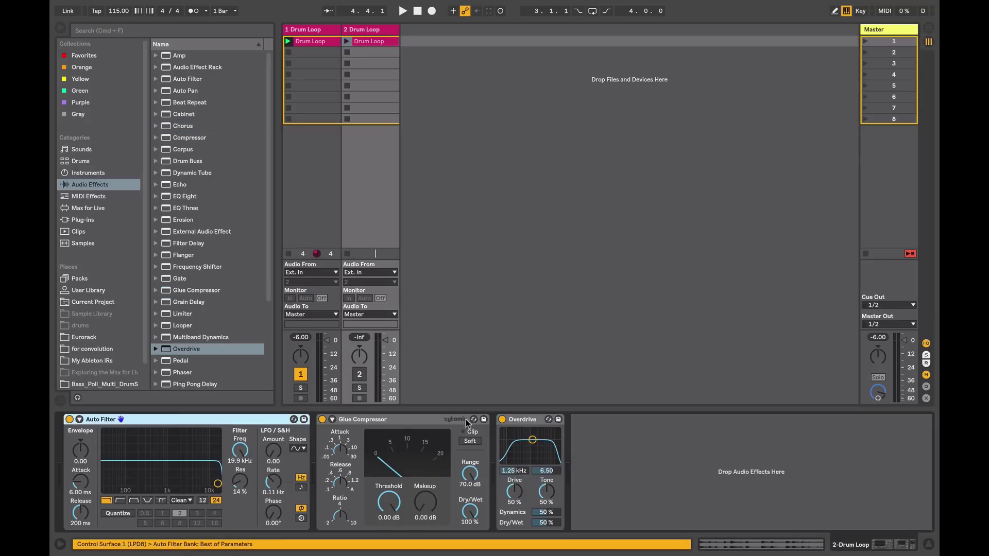
shift+click(519, 420)
right_click(519, 421)
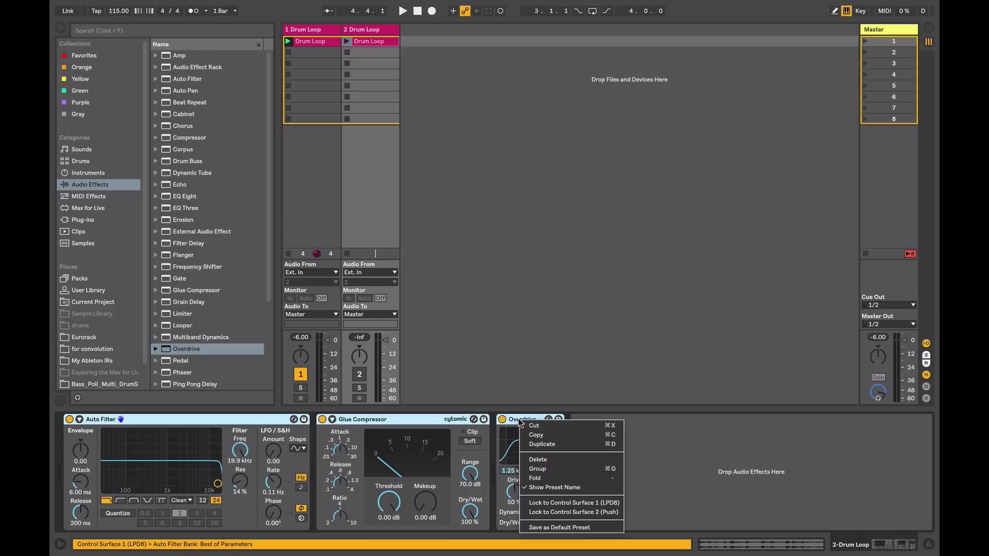
click(542, 471)
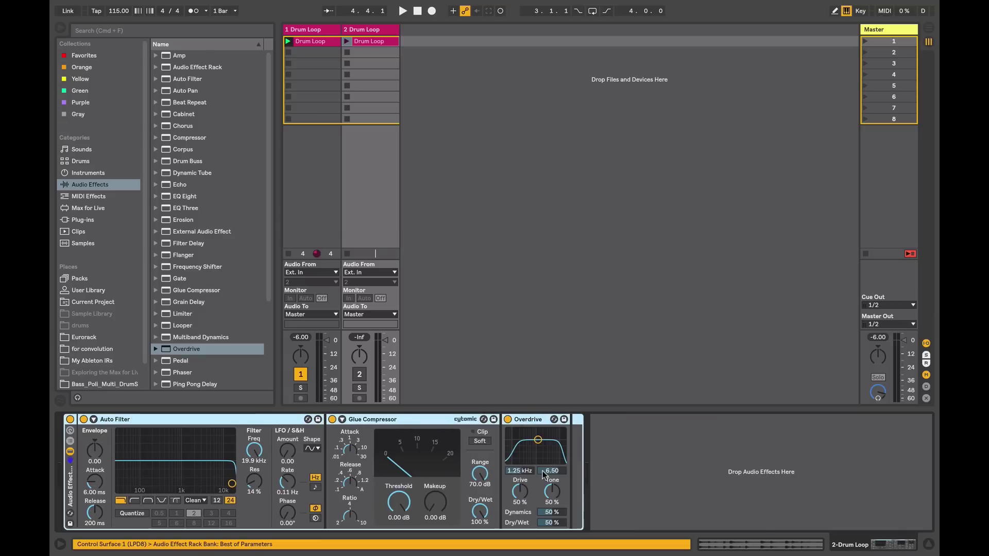
click(71, 441)
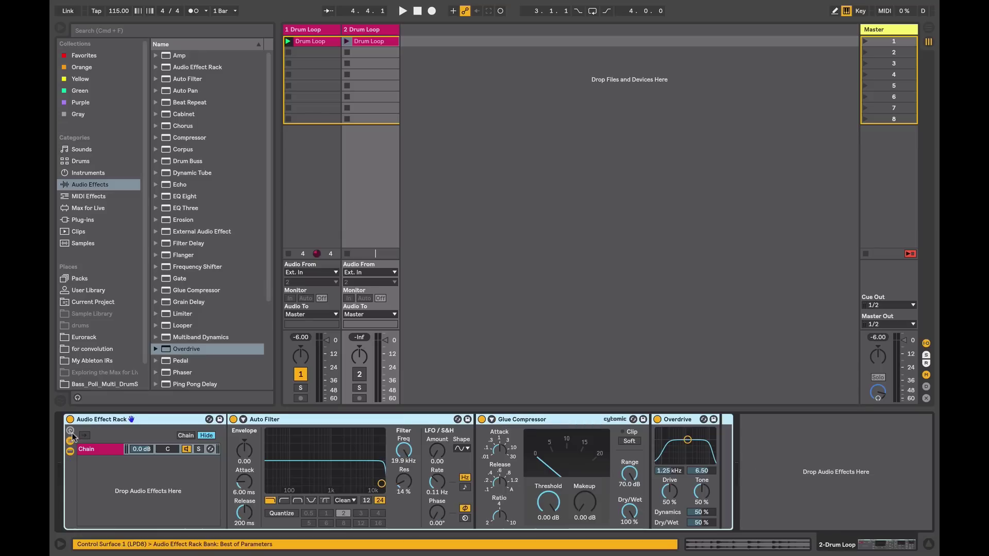
click(70, 430)
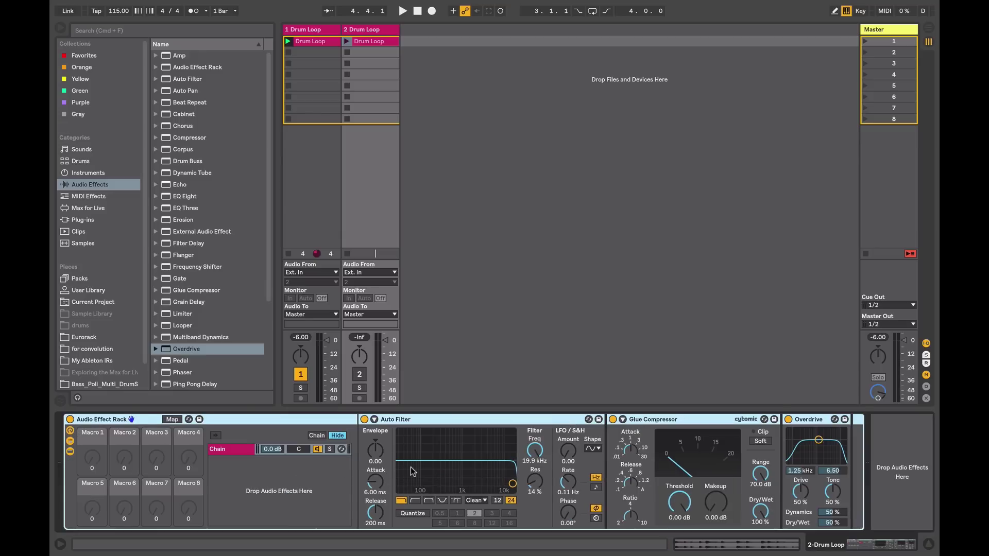
Delete Beat Repeat, Cabinet and Chorus from track 1's rack, leaving Auto Filter selected.
click(315, 30)
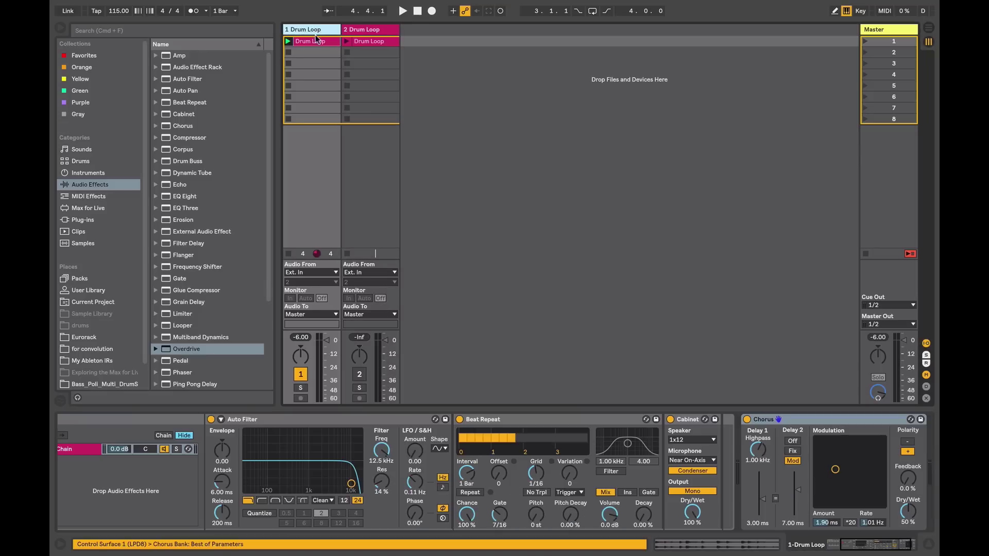
click(477, 422)
key(Delete)
click(481, 422)
key(Delete)
click(507, 419)
key(Delete)
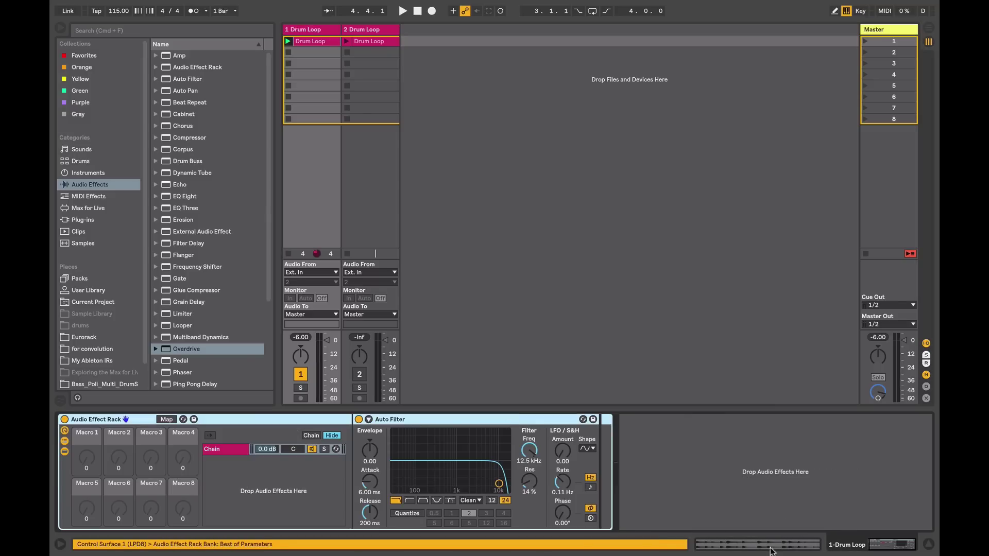
click(378, 433)
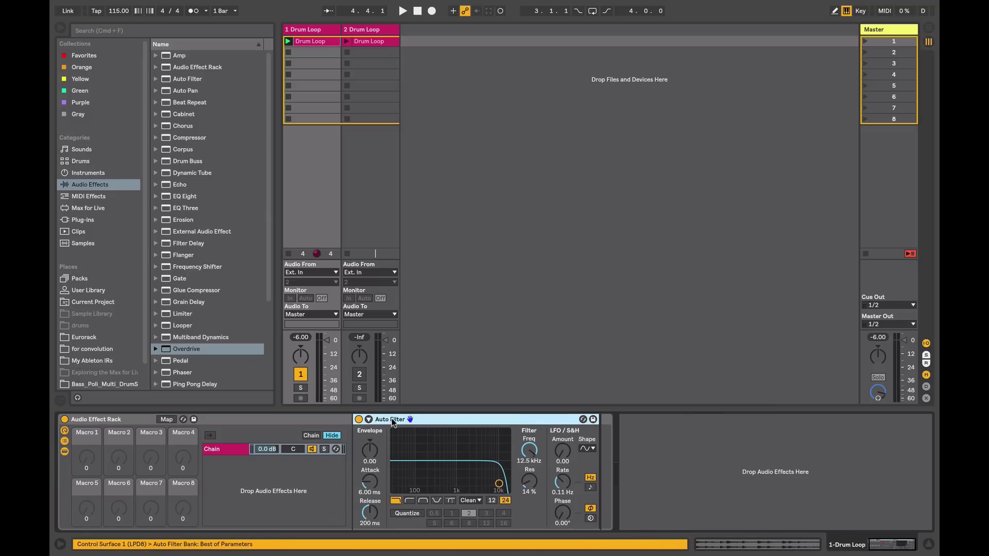
click(239, 451)
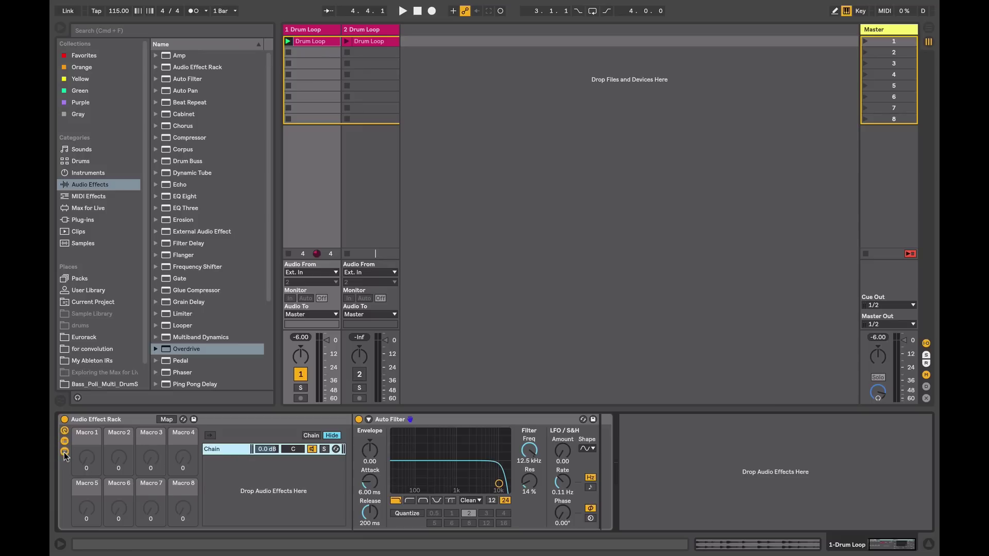
Toggle the rack's devices, chain list and macro views off and back on.
scroll(65, 457, left, 2)
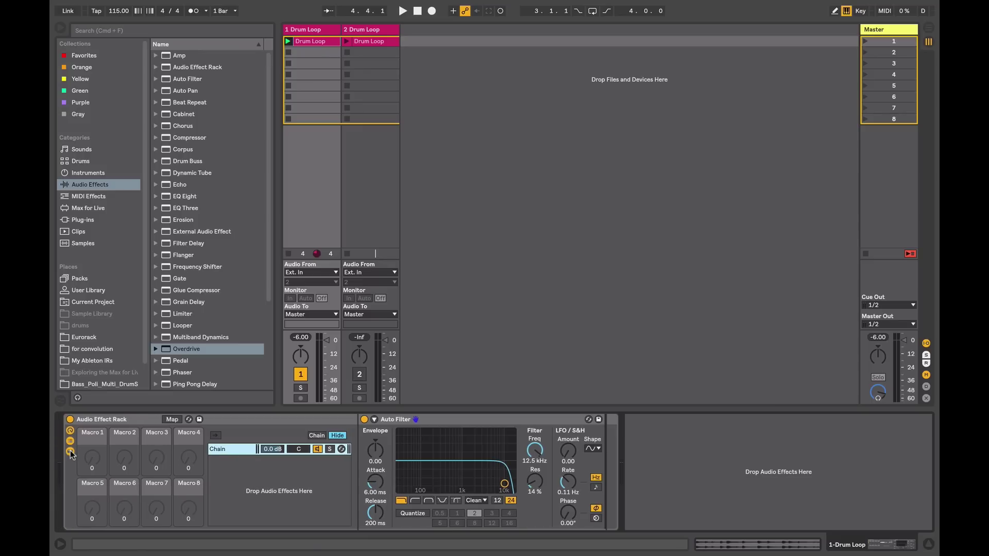
click(71, 453)
click(70, 453)
click(69, 442)
click(70, 442)
click(70, 431)
click(70, 431)
click(70, 431)
click(70, 430)
click(71, 452)
click(69, 441)
click(70, 432)
click(70, 431)
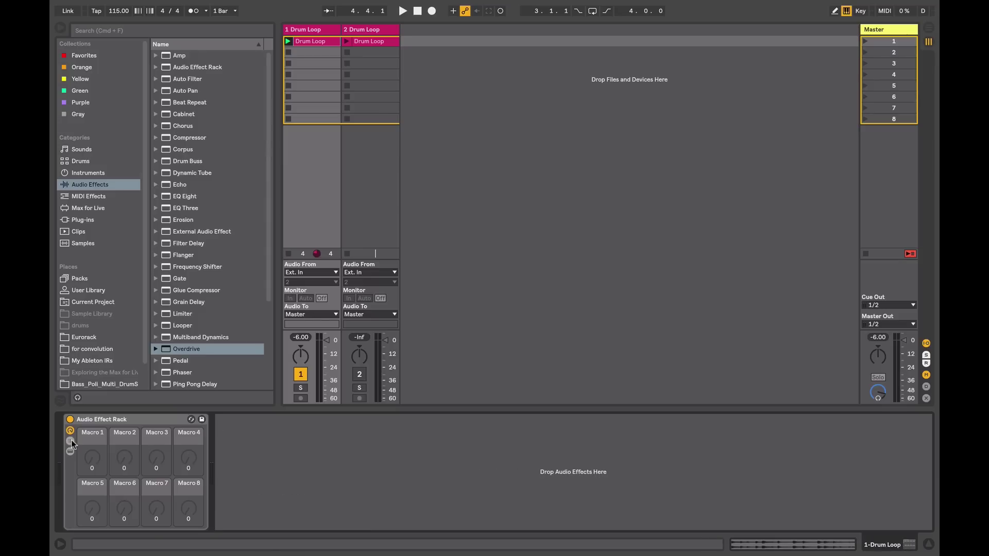
click(70, 442)
click(70, 451)
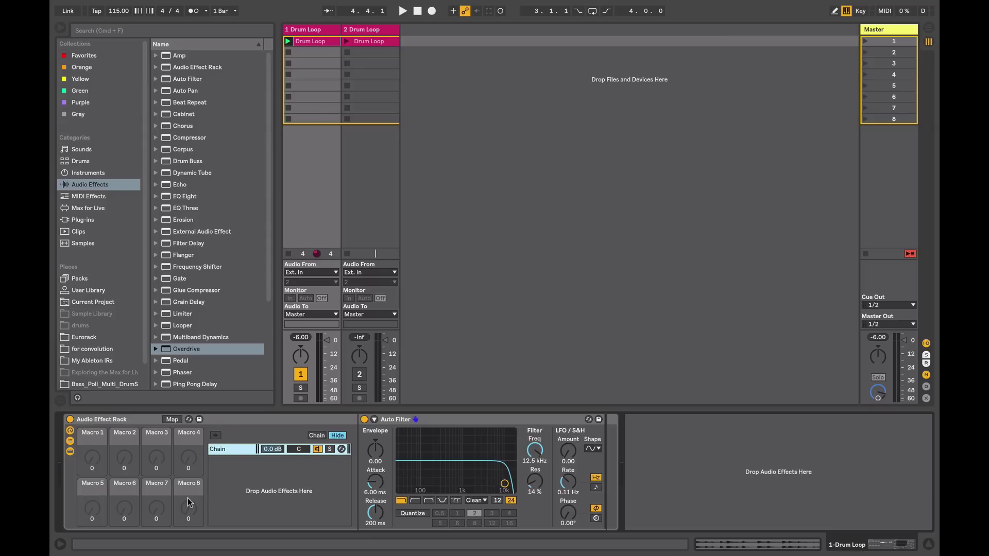
Map Auto Filter's Freq knob to the rack's Macro 1.
click(519, 452)
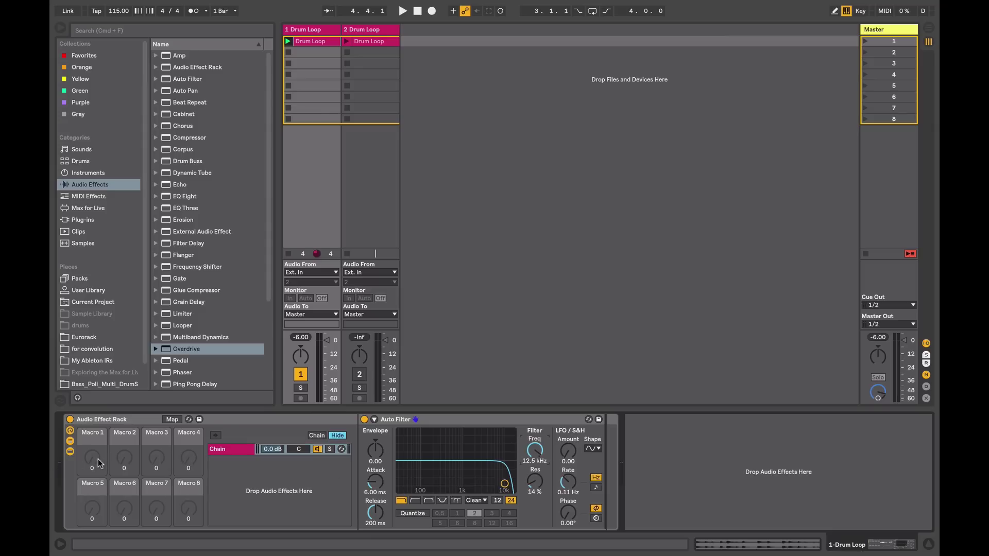
right_click(535, 454)
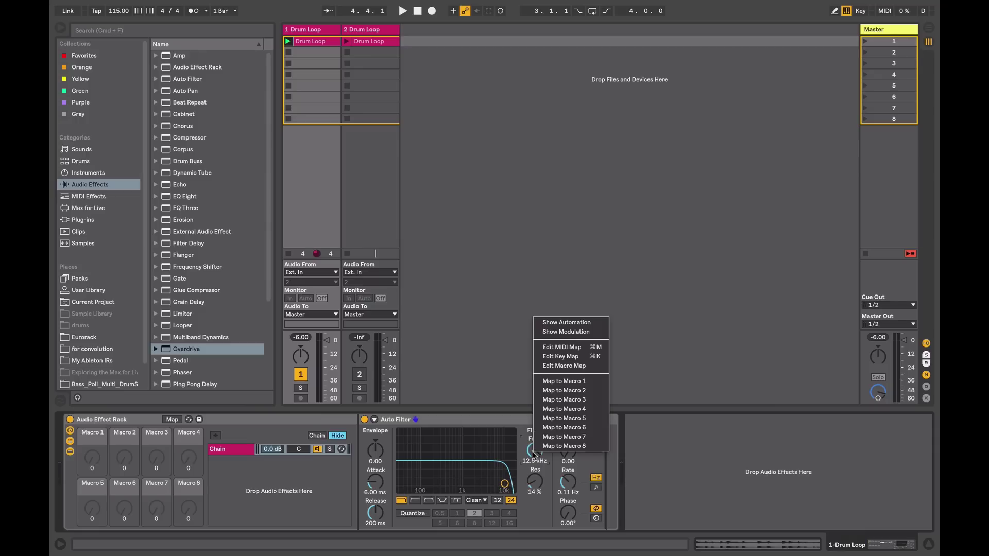
click(555, 382)
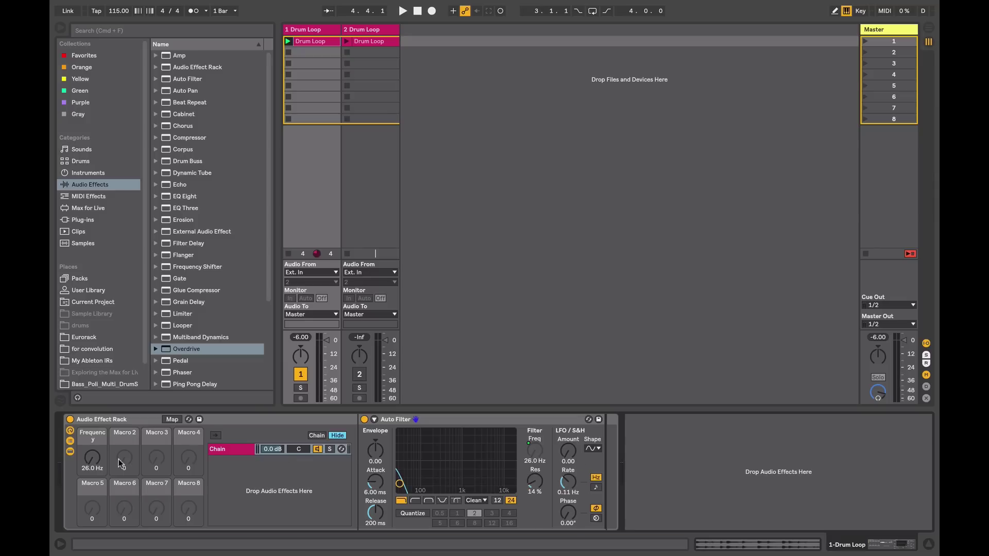
In Map mode, assign Auto Filter's resonance to Macro 2.
click(172, 420)
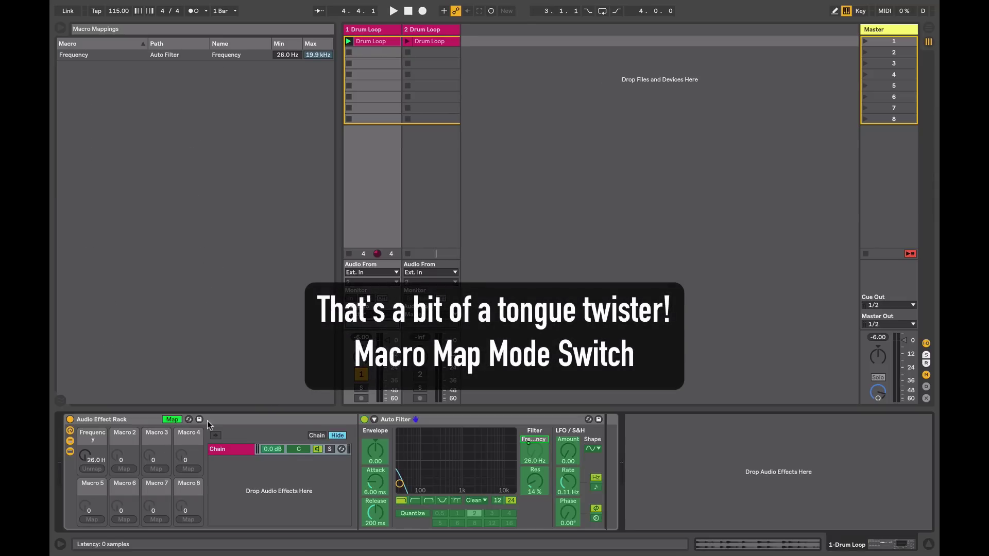
click(535, 482)
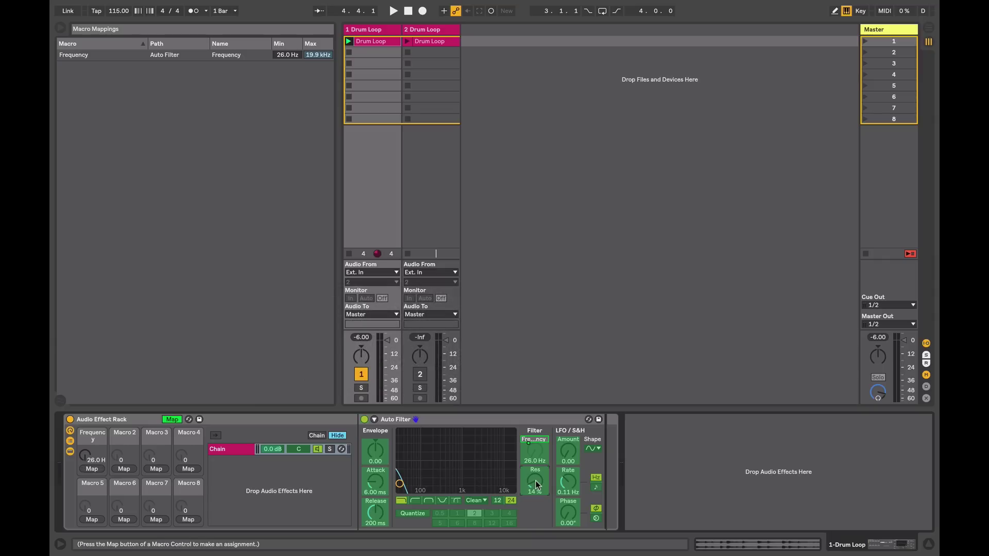
click(124, 470)
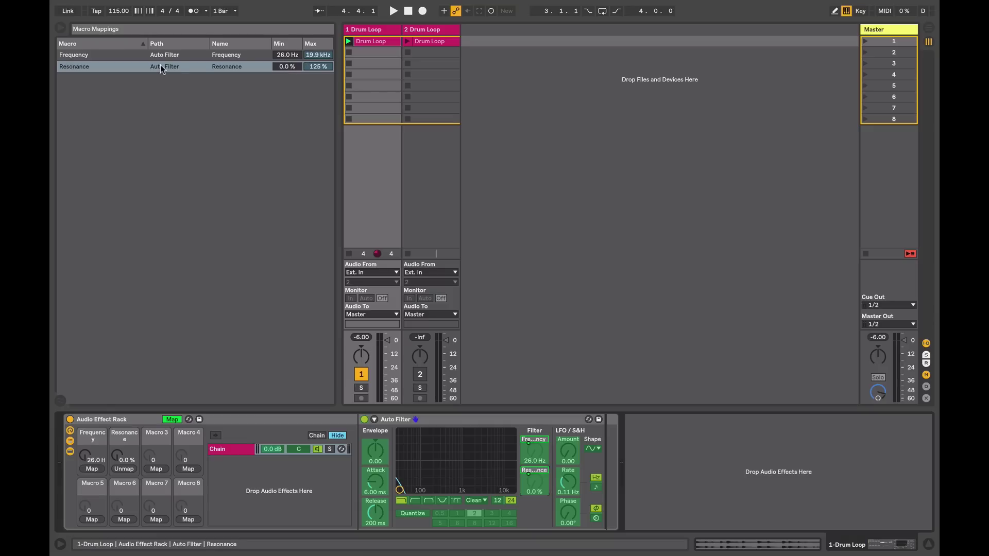
Set Frequency's minimum to 500 Hz and Resonance's maximum to 50 %, then exit Map mode.
click(285, 56)
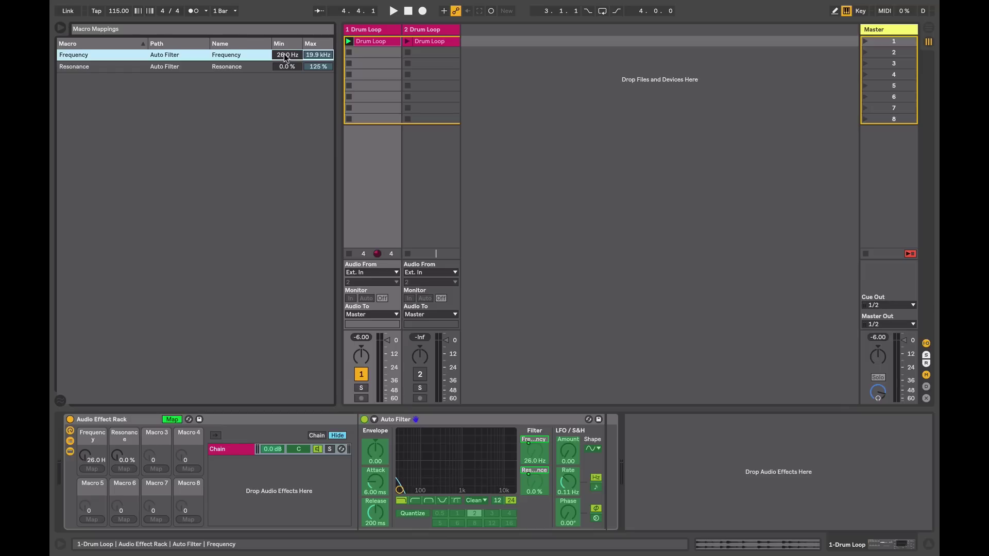
text(5000)
key(Return)
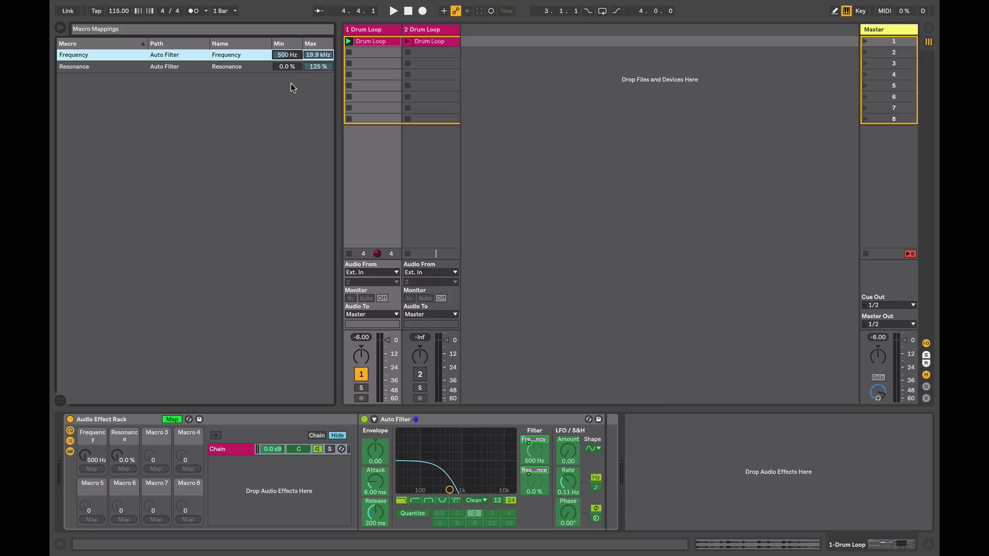
click(315, 70)
text(50)
key(Return)
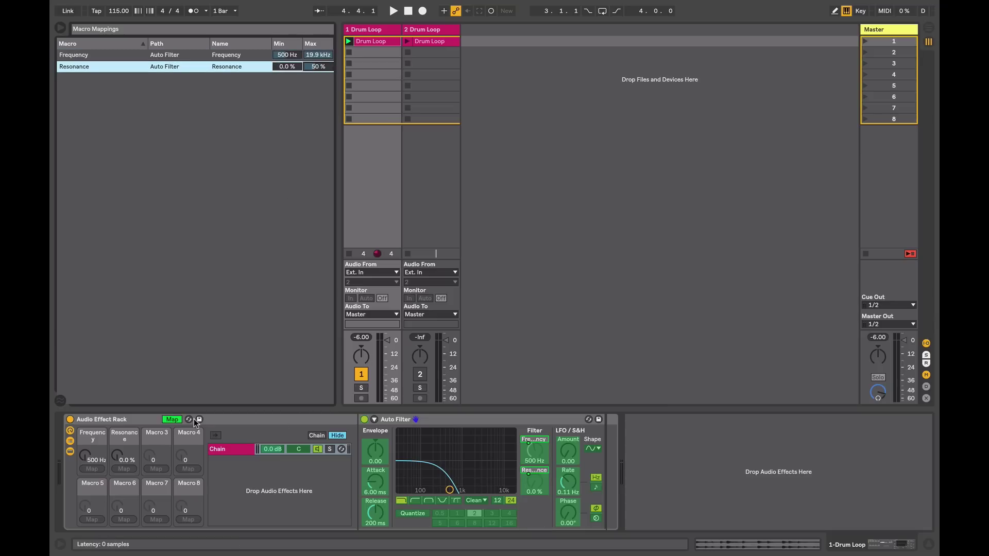
click(172, 417)
mouse_move(100, 466)
mouse_down()
mouse_move(100, 438)
mouse_move(100, 466)
mouse_up()
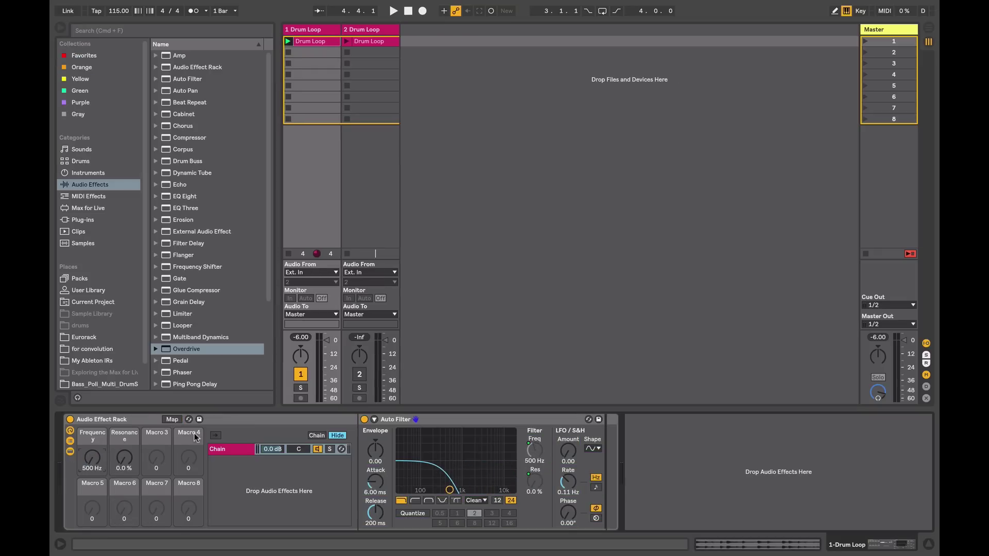
Sweep the Frequency and Resonance macros, then play the loop and raise Frequency to 11.1 kHz.
drag(91, 471, 92, 413)
drag(92, 457, 92, 489)
drag(124, 457, 124, 484)
key(space)
drag(92, 457, 92, 423)
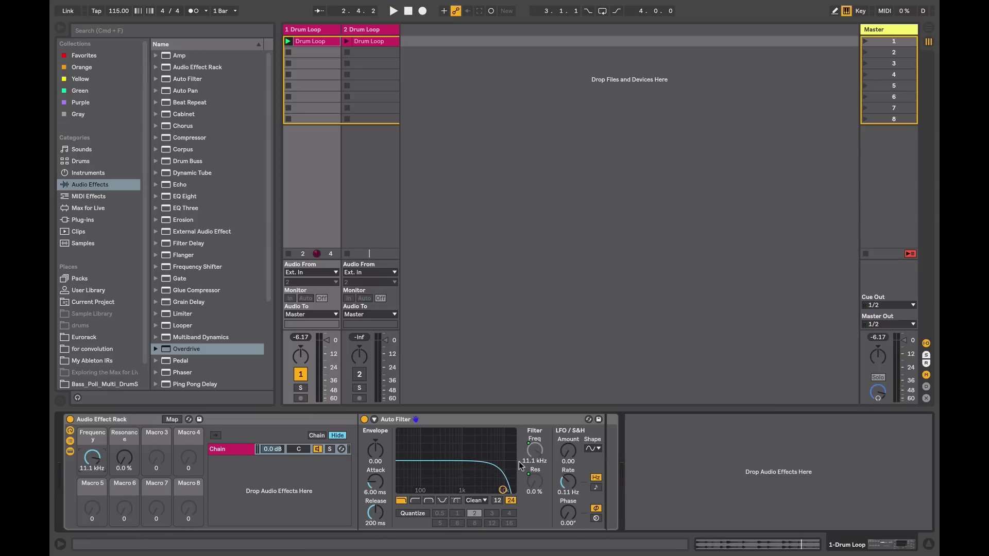
Also map Auto Filter's LFO Amount to the Frequency macro and turn it down to 88.
right_click(567, 451)
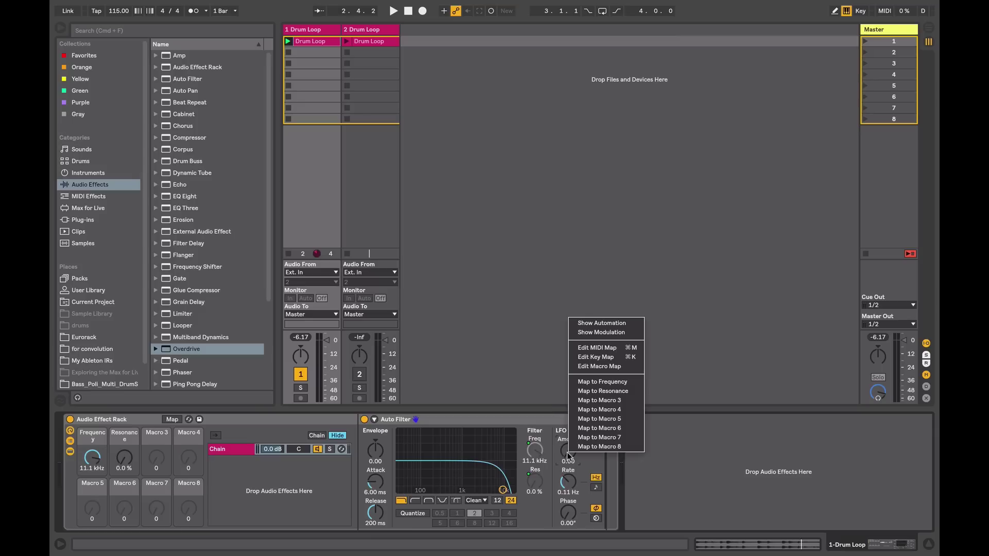
click(588, 382)
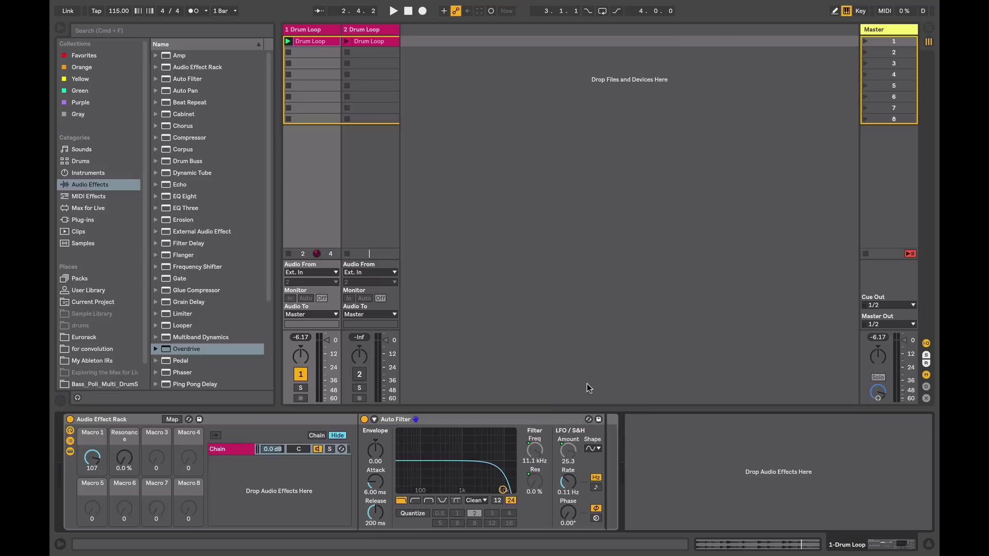
drag(89, 458, 90, 464)
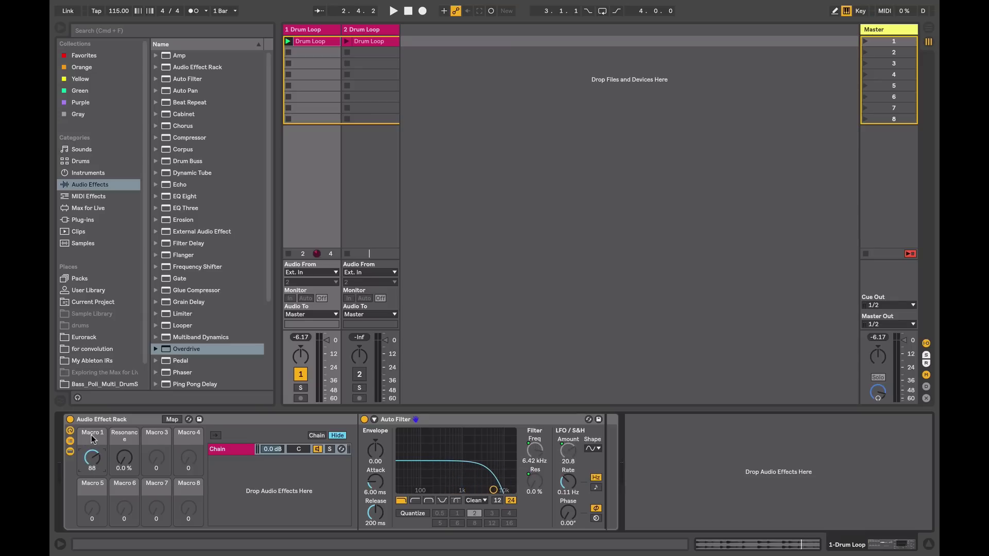
Rename Macro 1 to 'LP + Mod' and test it while the loop plays.
key(super)
key(super+r)
text(LP + Mod)
key(space)
mouse_move(98, 462)
mouse_down()
mouse_move(98, 489)
mouse_move(98, 452)
mouse_move(97, 511)
mouse_move(98, 464)
mouse_up()
key(space)
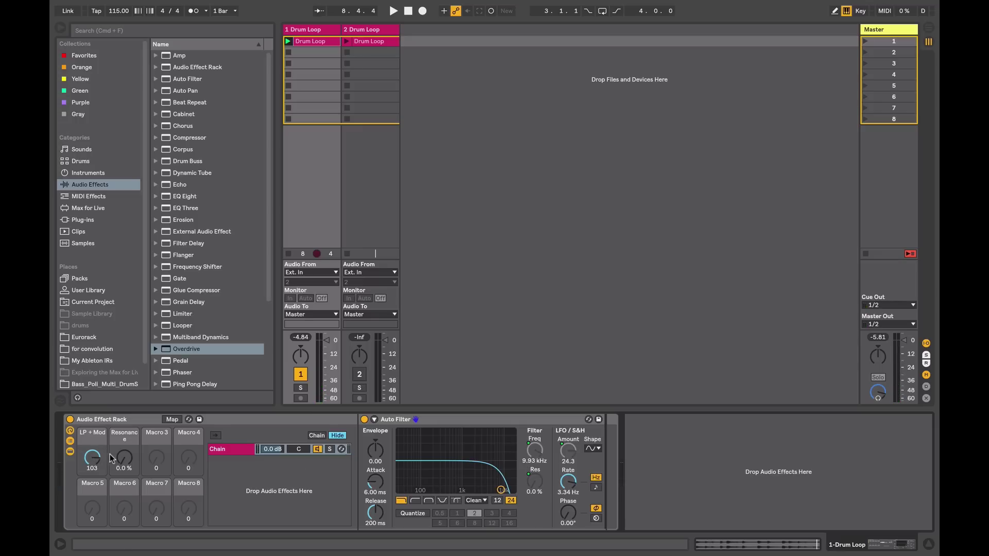
In Map mode, invert the LFO Amount range to Min 30 and Max 0.
click(173, 420)
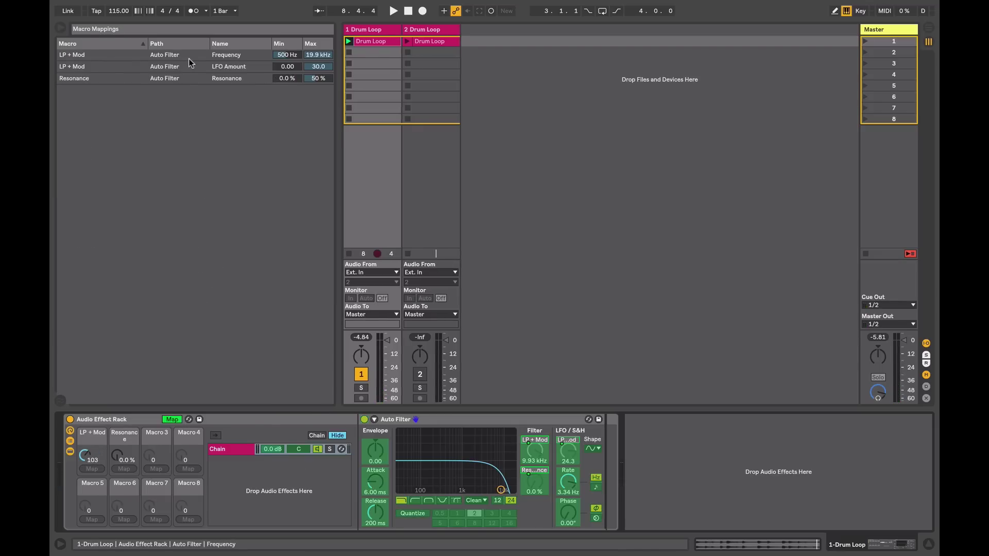
click(328, 68)
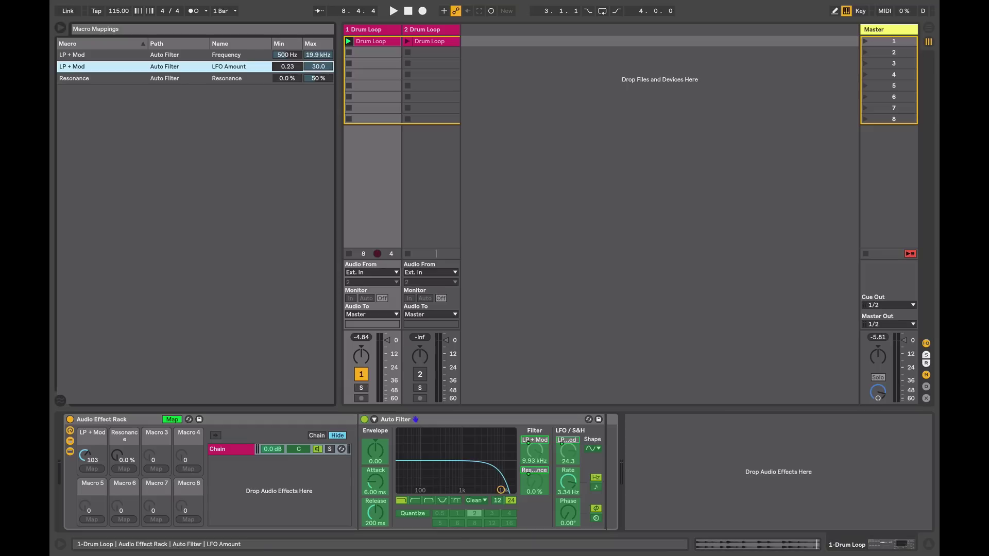
key(Return)
click(318, 66)
text(0)
key(Return)
key(super+m)
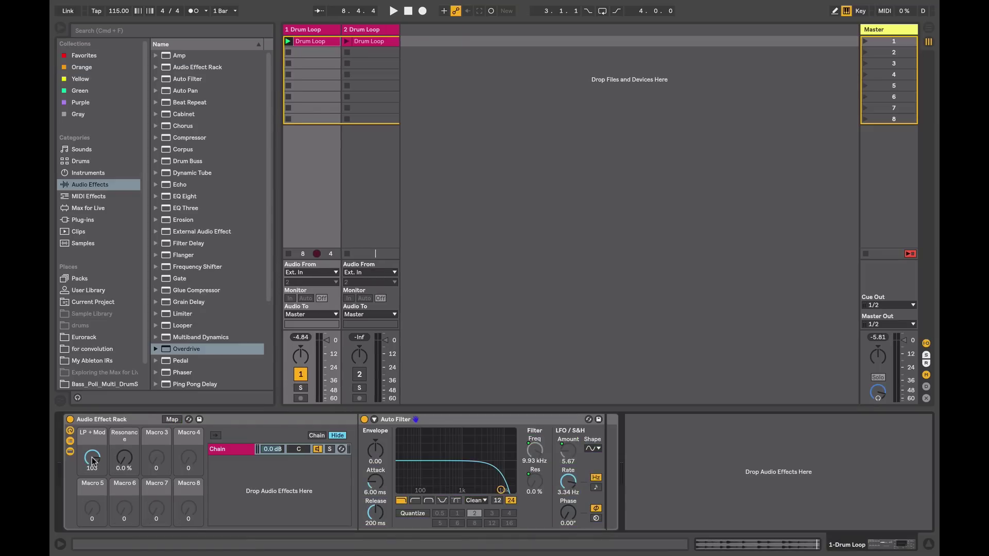
Play the loop to test the LP + Mod macro, then stop playback.
key(space)
mouse_move(92, 460)
mouse_down()
mouse_move(93, 505)
mouse_move(94, 460)
mouse_up()
key(space)
Add Beat Repeat and then Echo after Auto Filter in the rack chain.
drag(177, 97, 238, 414)
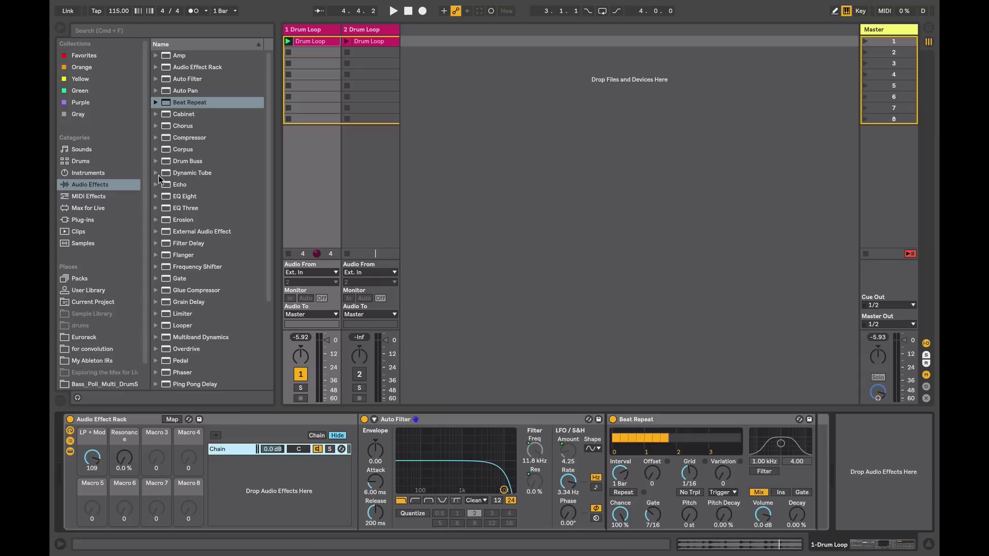
drag(169, 186, 817, 453)
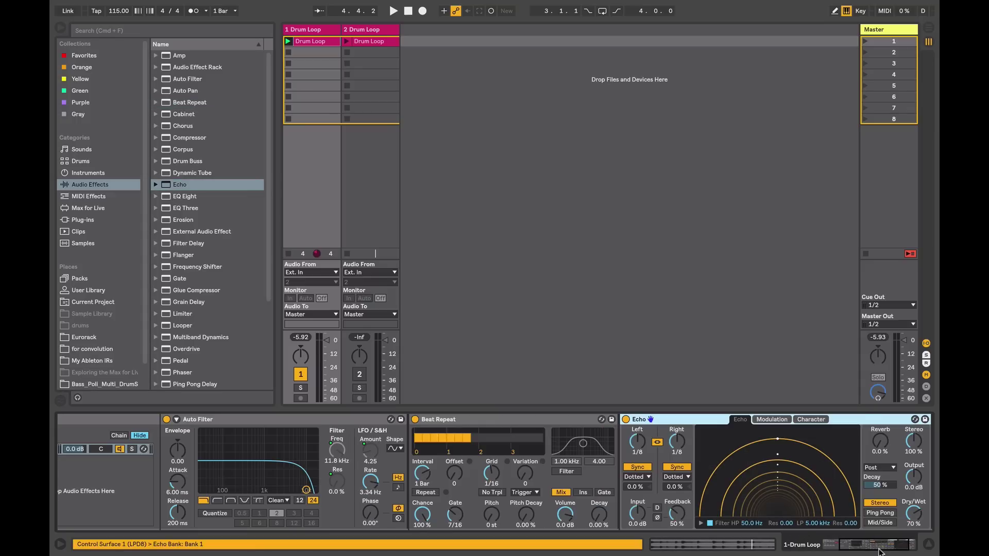
drag(875, 551, 844, 551)
click(536, 452)
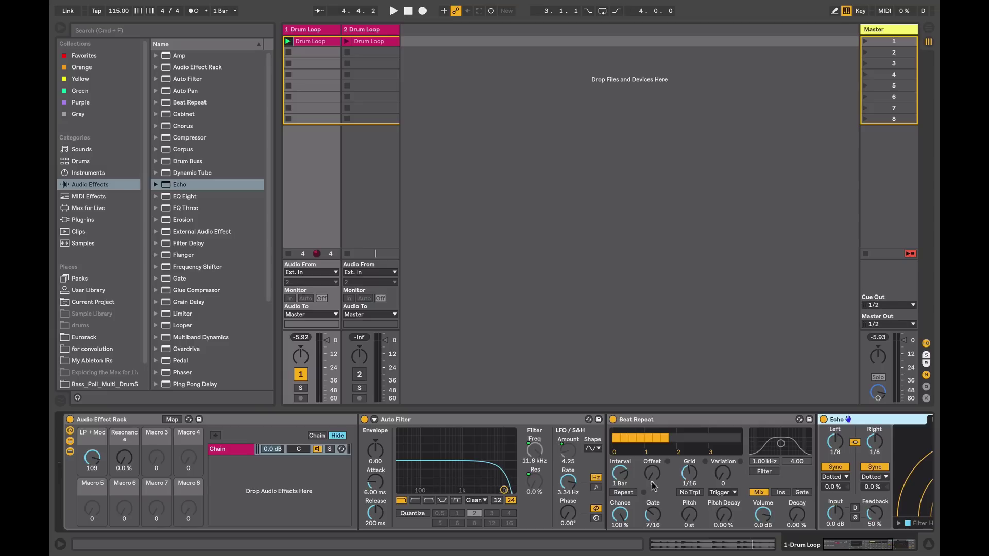
Map Beat Repeat's Device On, Offset and Grid to Macro 3.
right_click(614, 423)
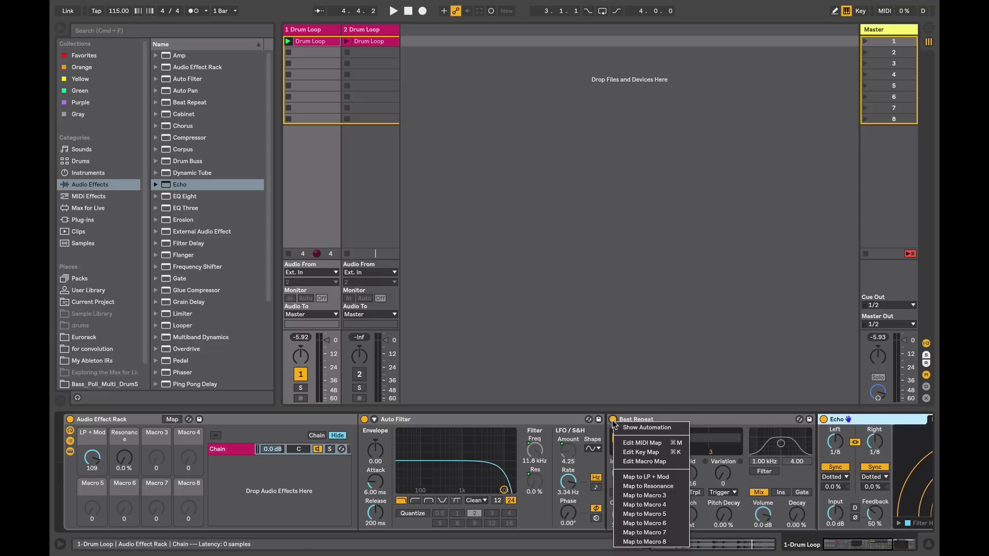
click(649, 496)
right_click(652, 476)
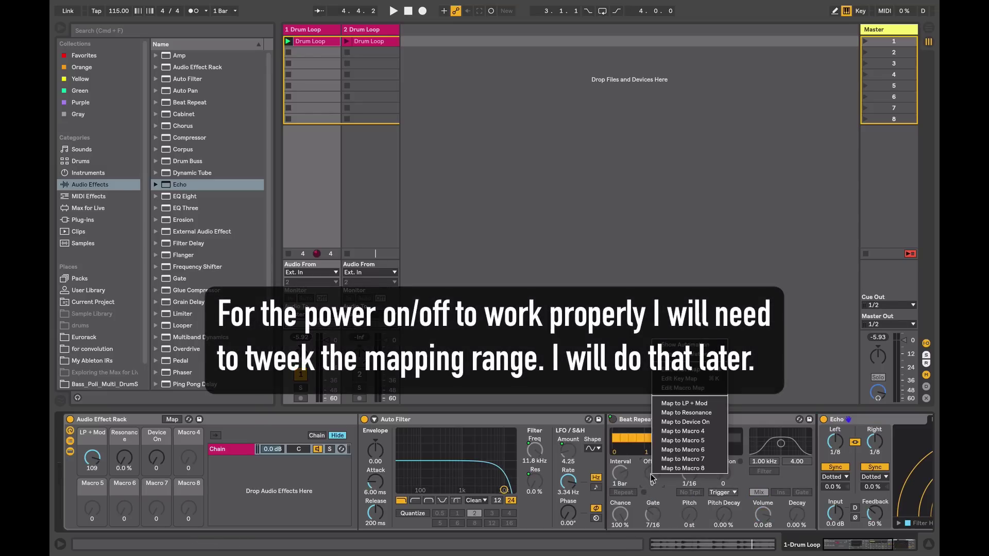
click(677, 423)
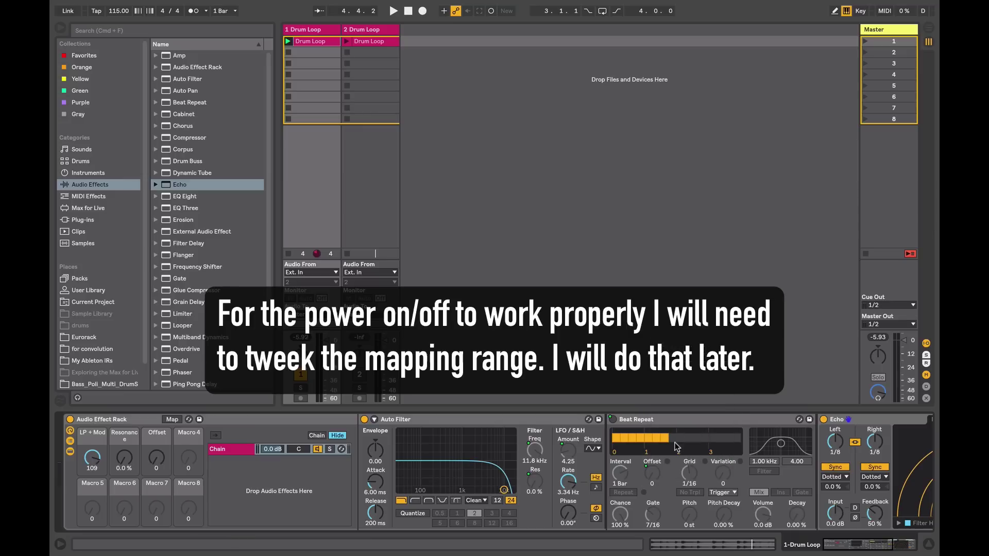
right_click(690, 472)
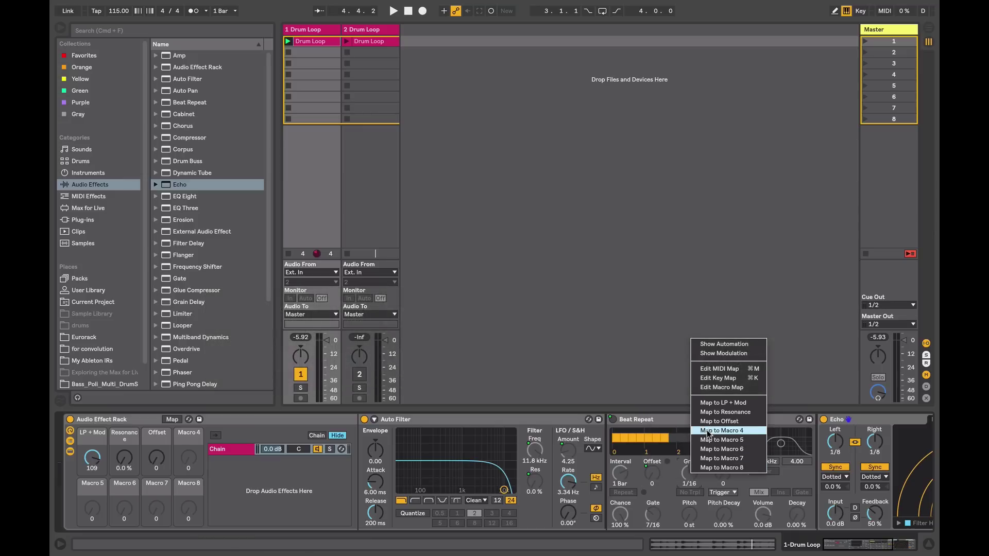
click(708, 421)
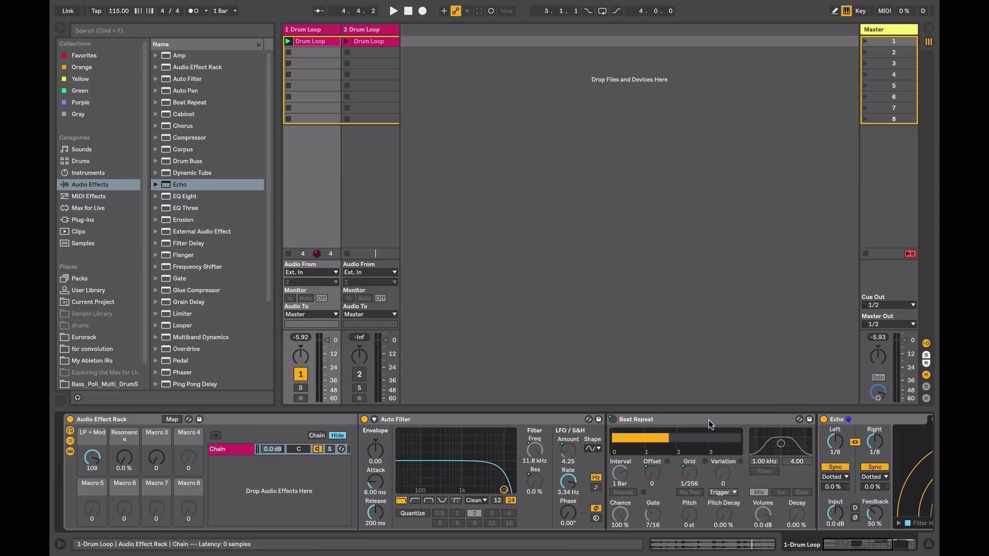
Rename Macro 3 to 'BR' and turn it up to 5/16.
double_click(158, 434)
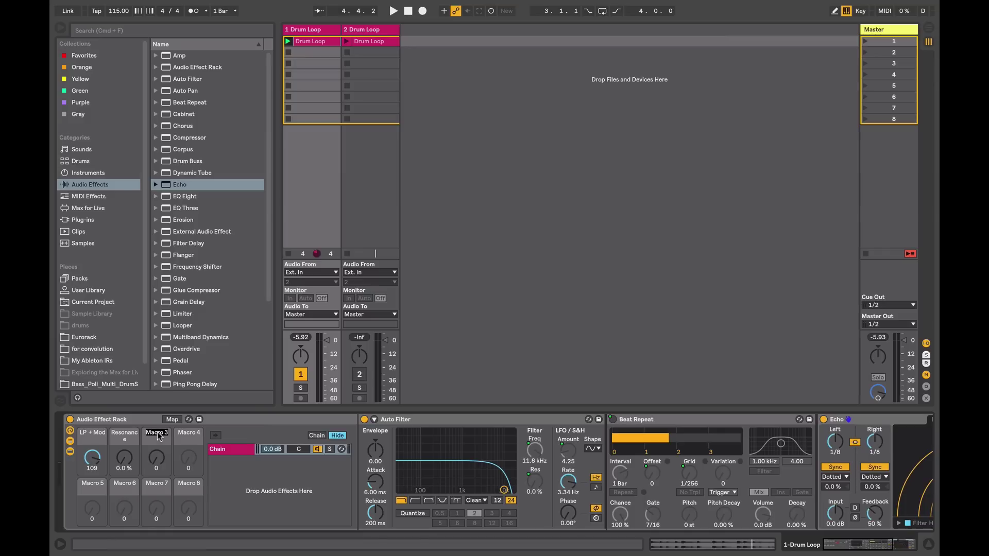
text(BR)
key(Return)
drag(157, 458, 157, 453)
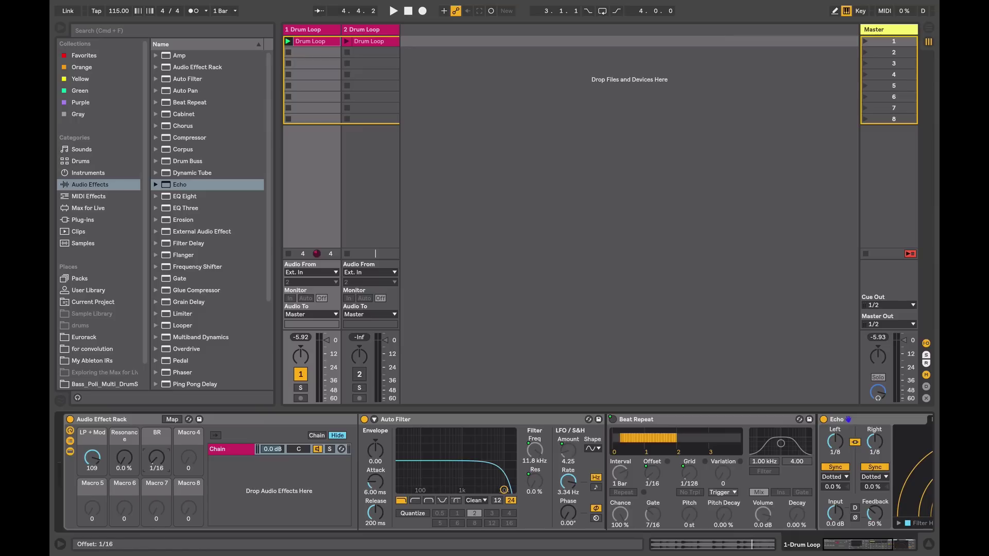
drag(156, 453, 157, 441)
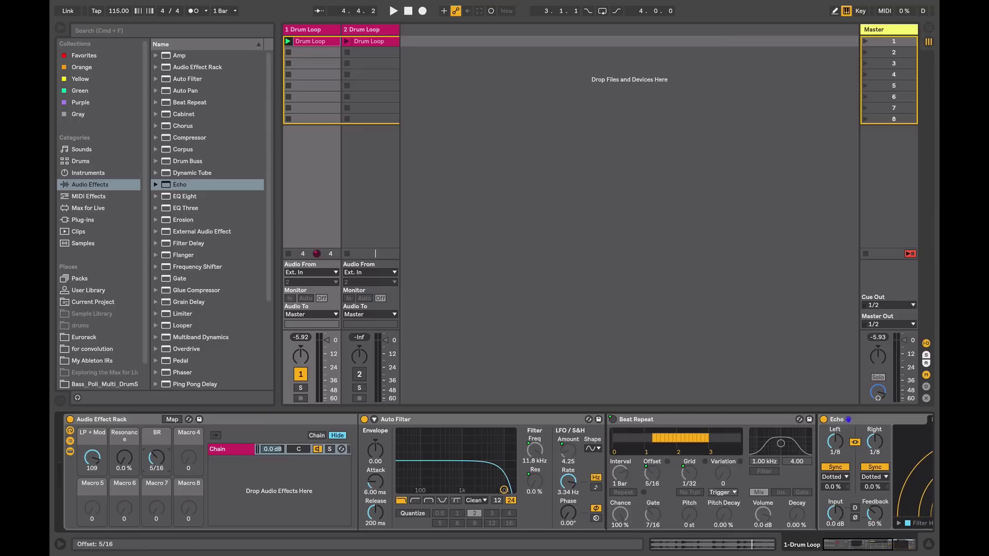
In Map mode, set the Device On minimum to 127 and the Offset range to 5/16–8/16.
click(173, 420)
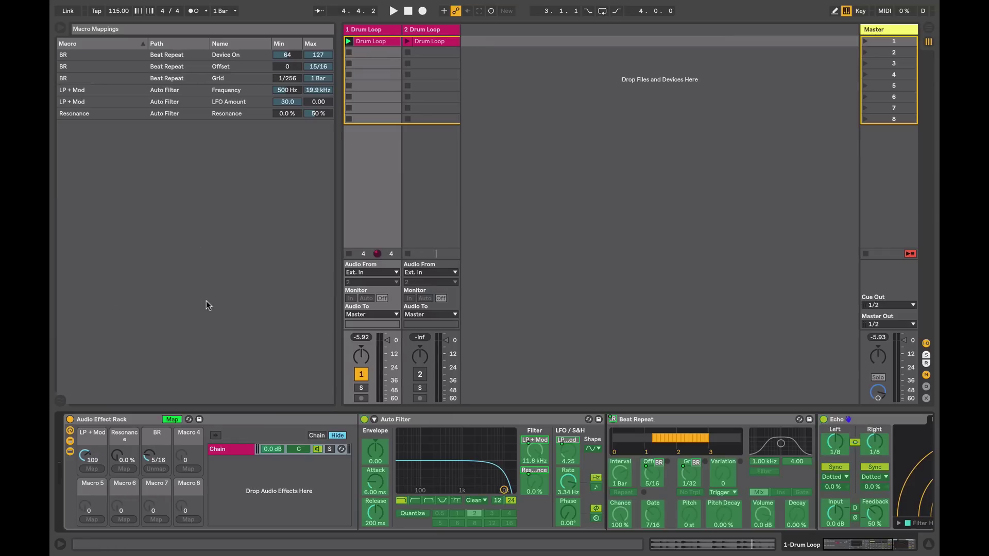
click(293, 57)
text(127)
key(Return)
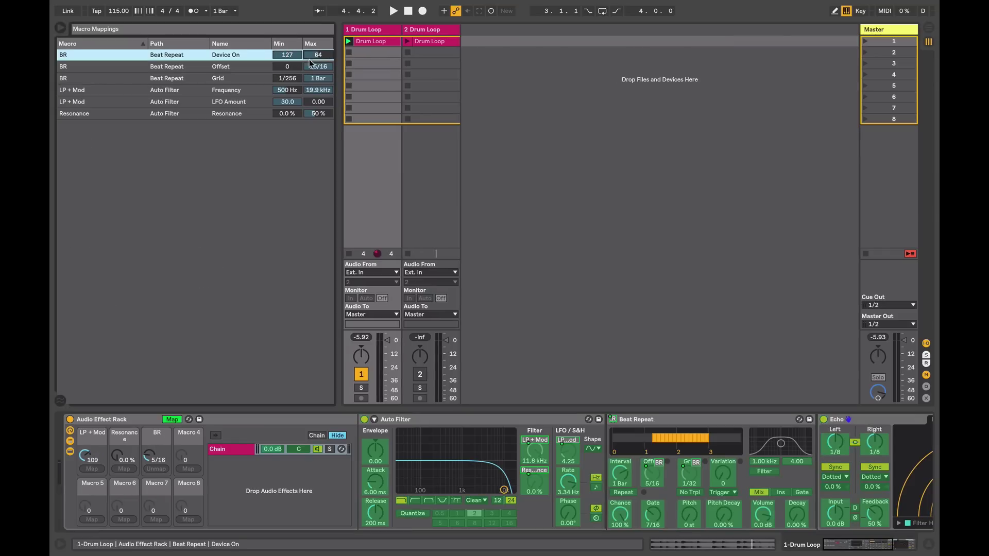
drag(291, 71, 291, 57)
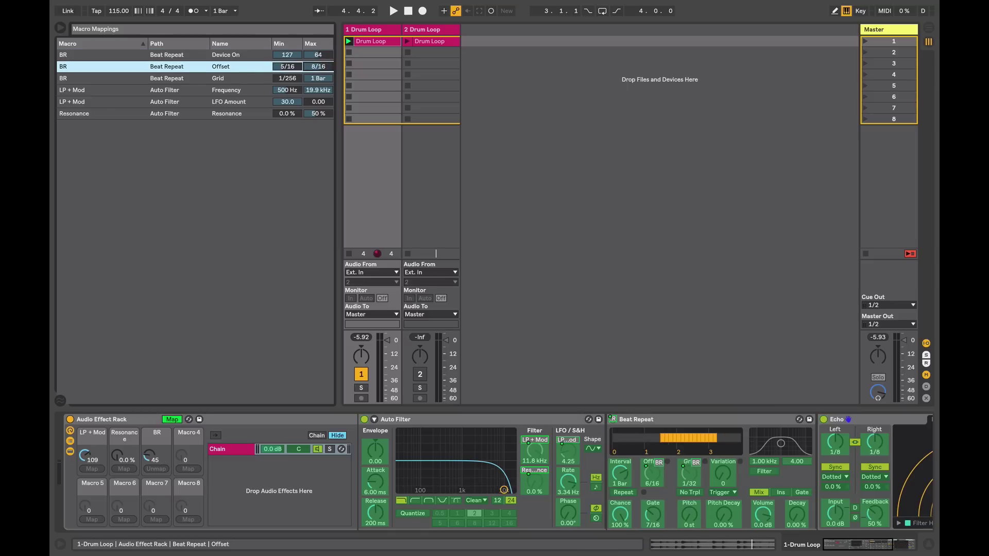
click(173, 420)
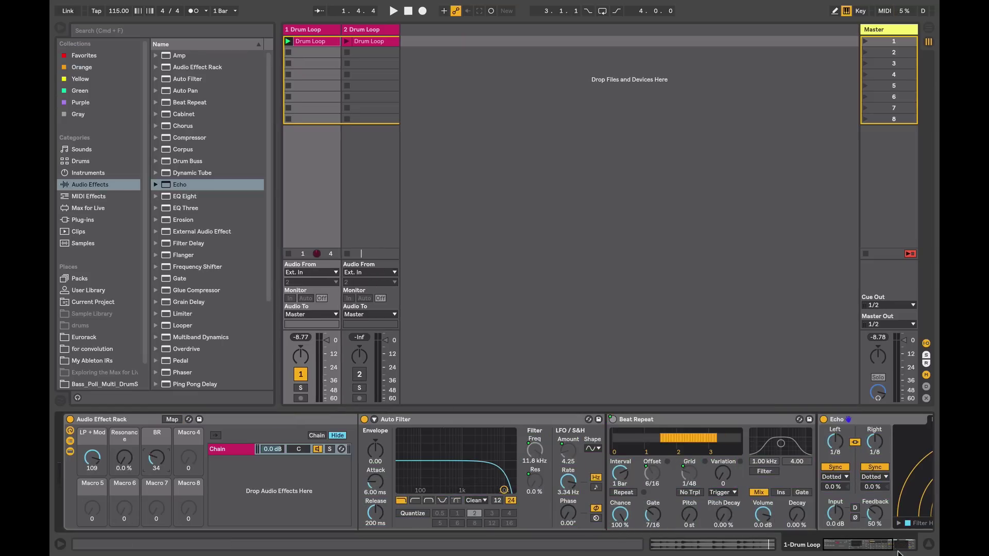
Map Echo's Dry/Wet, Feedback and left delay time to Macro 4.
click(874, 547)
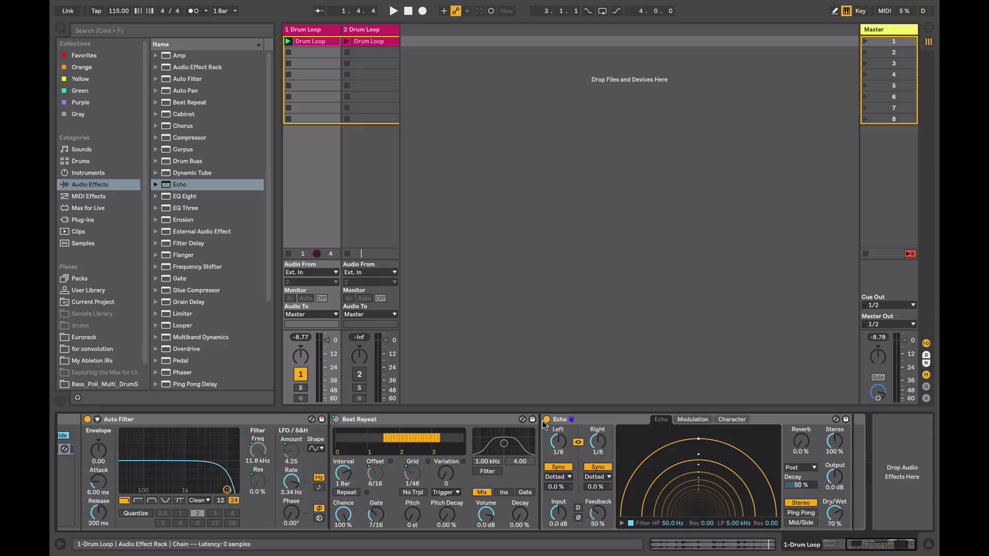
right_click(838, 516)
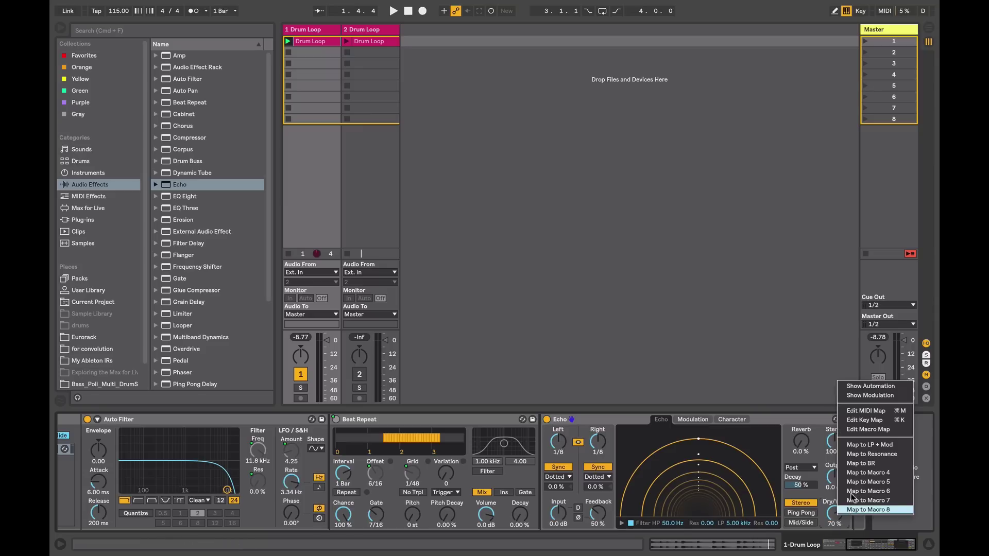
click(851, 473)
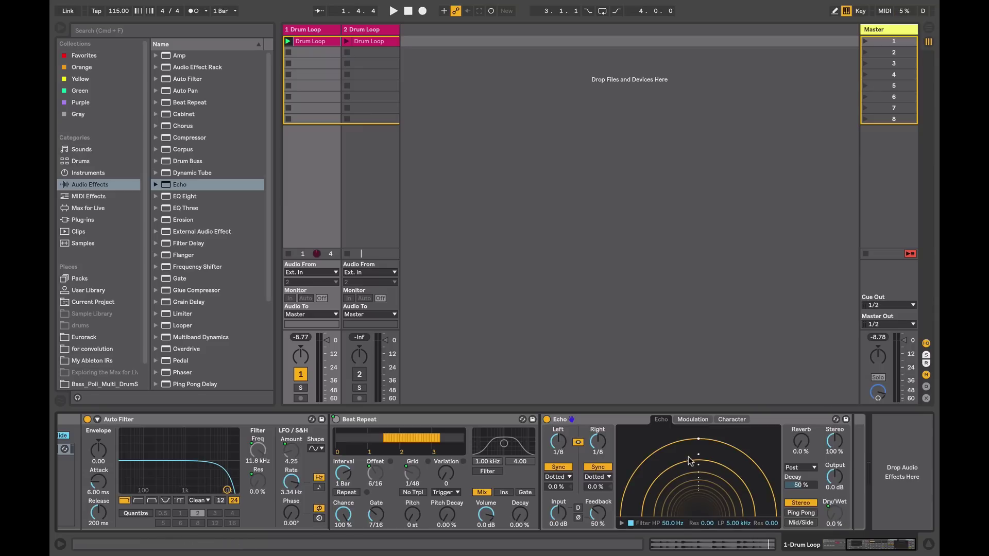
right_click(600, 515)
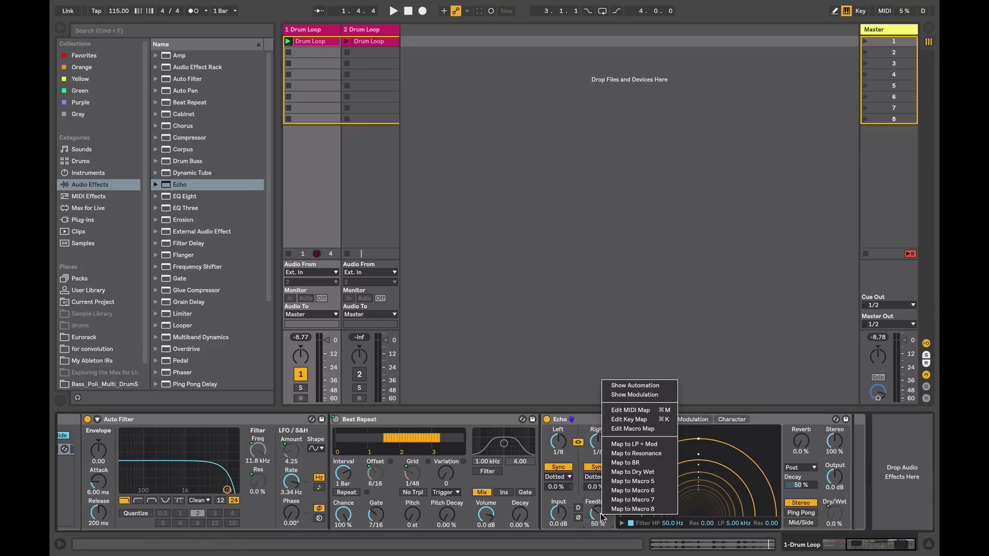
click(615, 482)
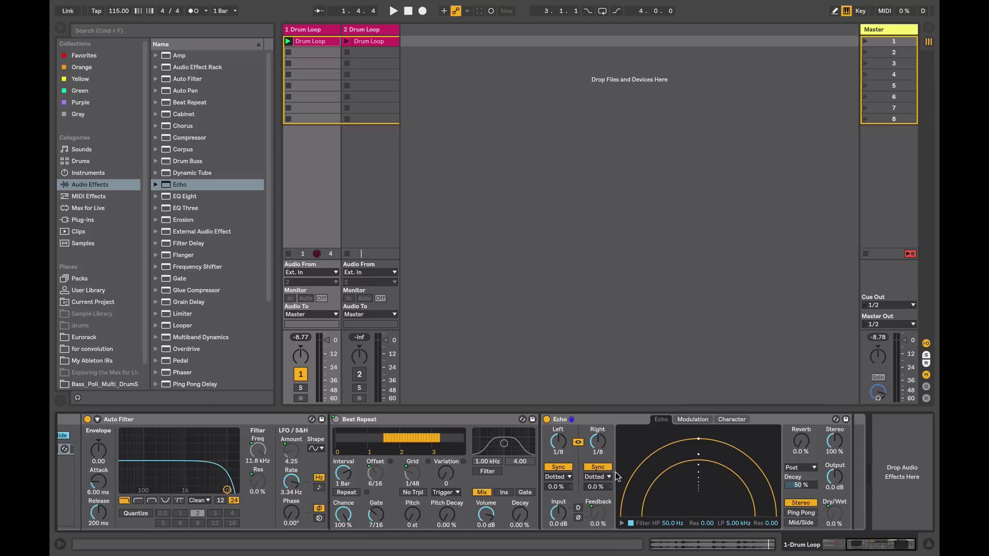
right_click(559, 441)
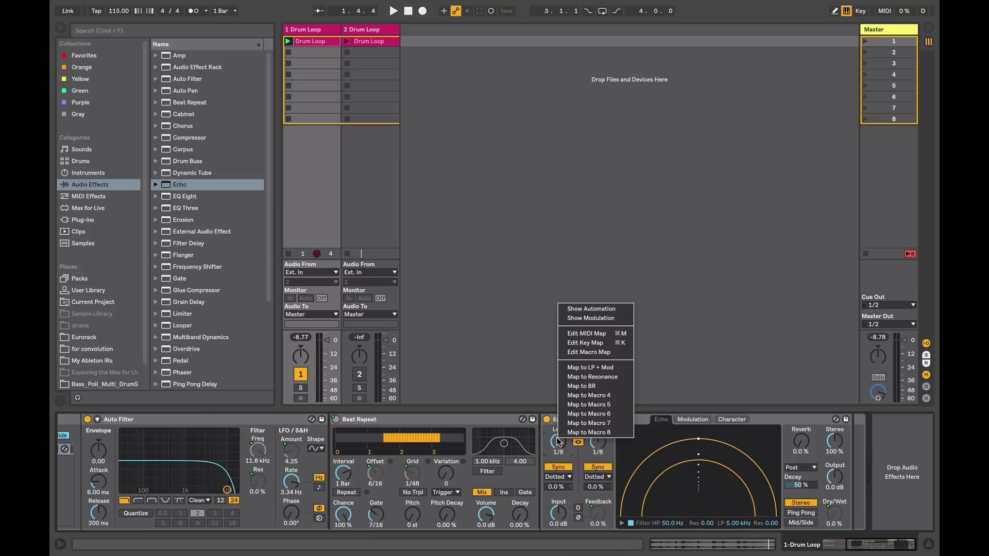
click(578, 396)
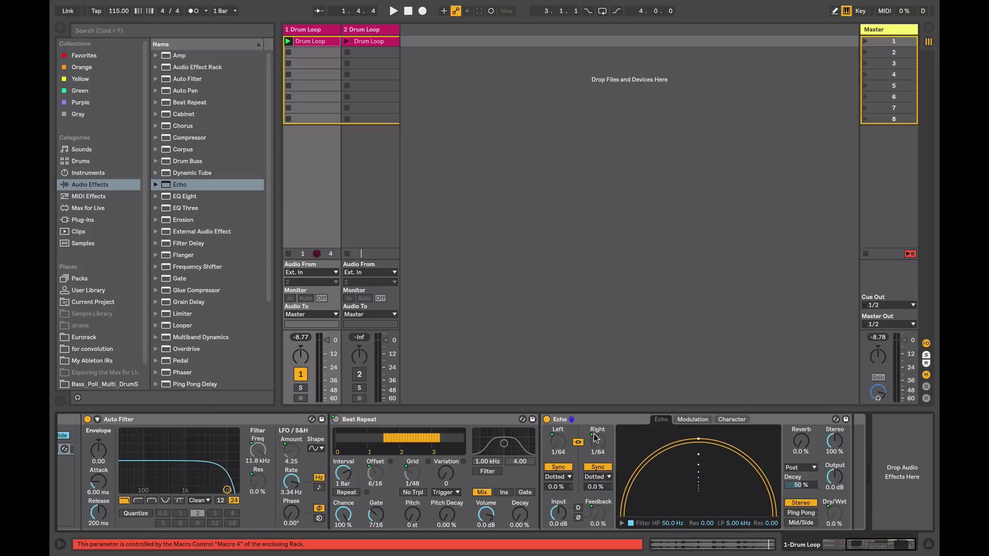
Collapse Beat Repeat and Auto Filter, then turn Macro 4 up to hear the echo.
double_click(389, 420)
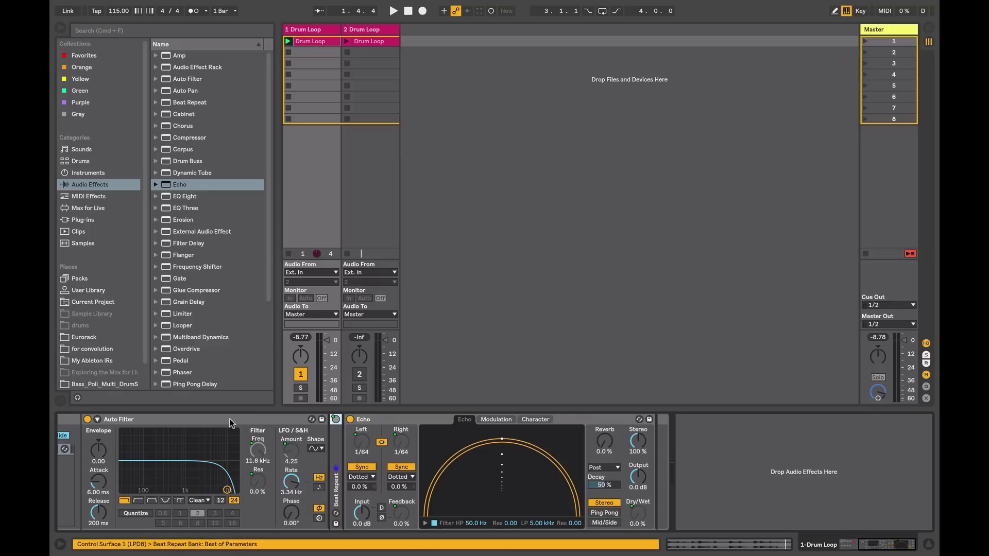
double_click(229, 421)
drag(875, 551, 867, 552)
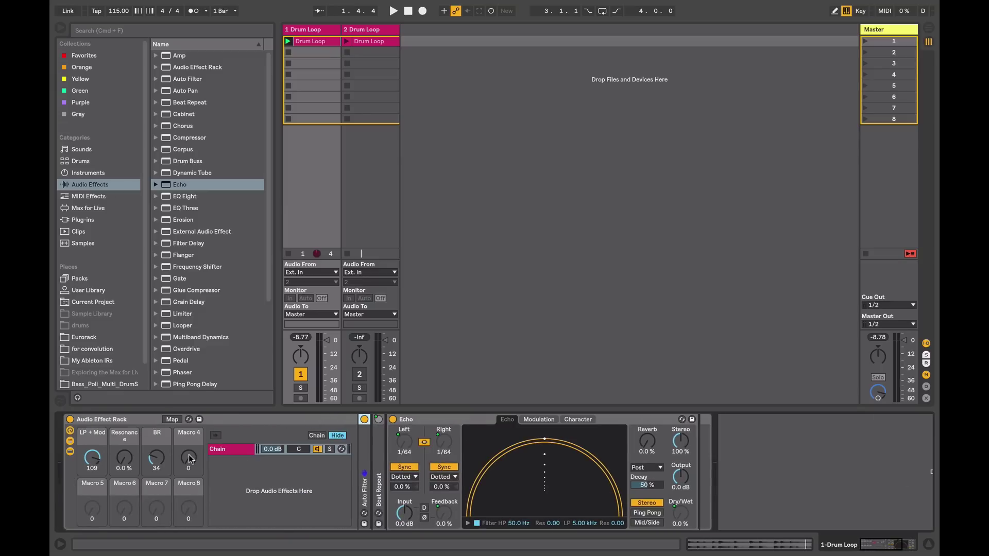
mouse_move(190, 458)
mouse_down()
mouse_move(190, 432)
mouse_move(191, 443)
mouse_up()
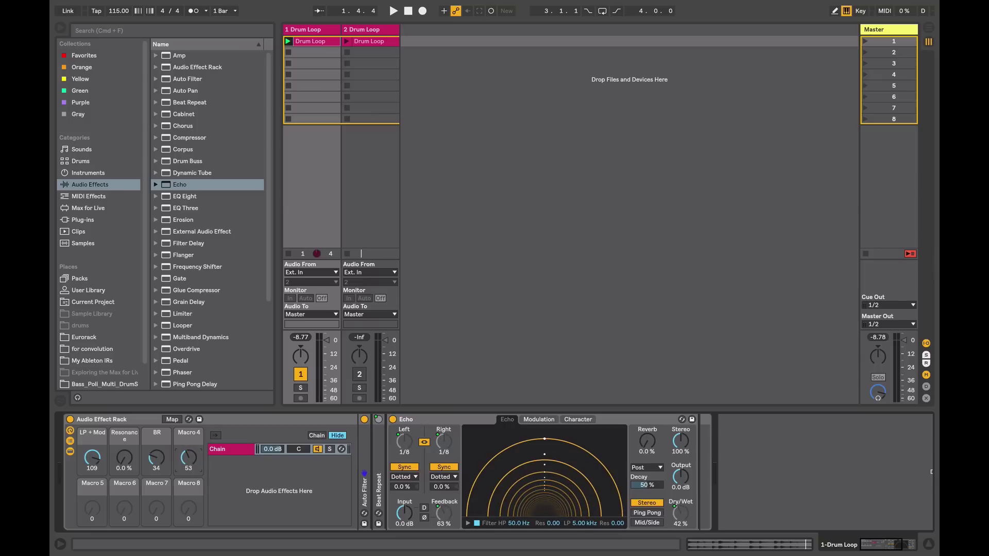
Unlink Echo's left and right delays and map the right delay to Macro 4.
click(404, 452)
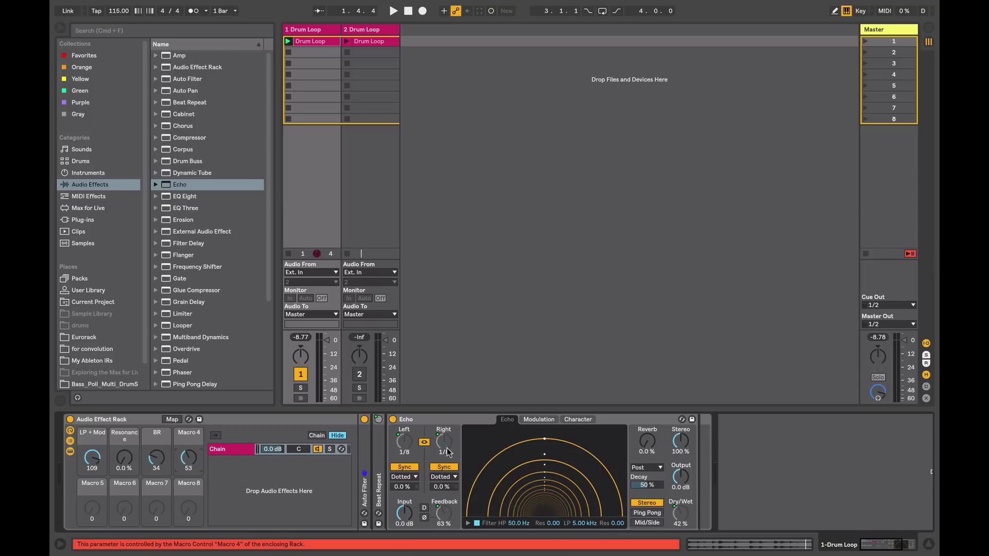
click(424, 442)
click(411, 444)
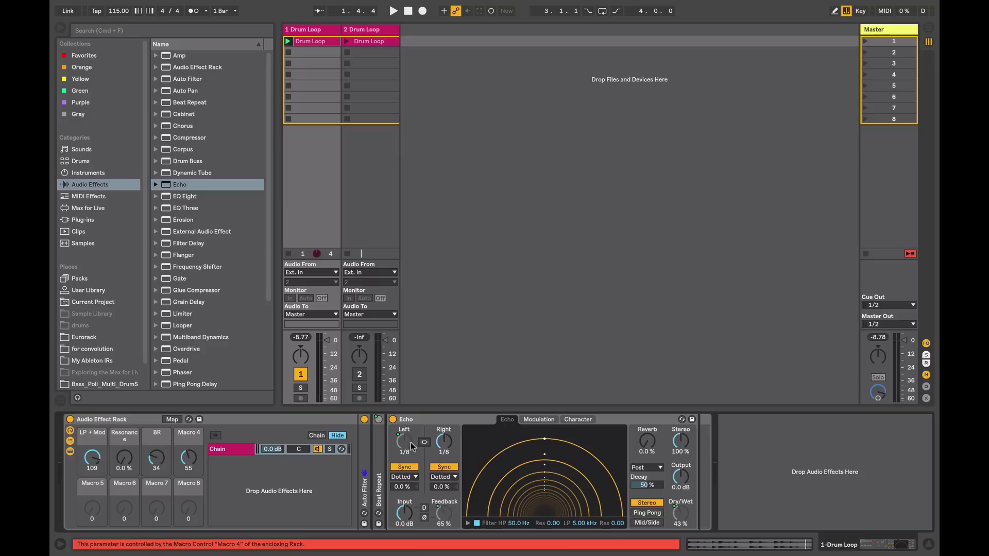
right_click(442, 448)
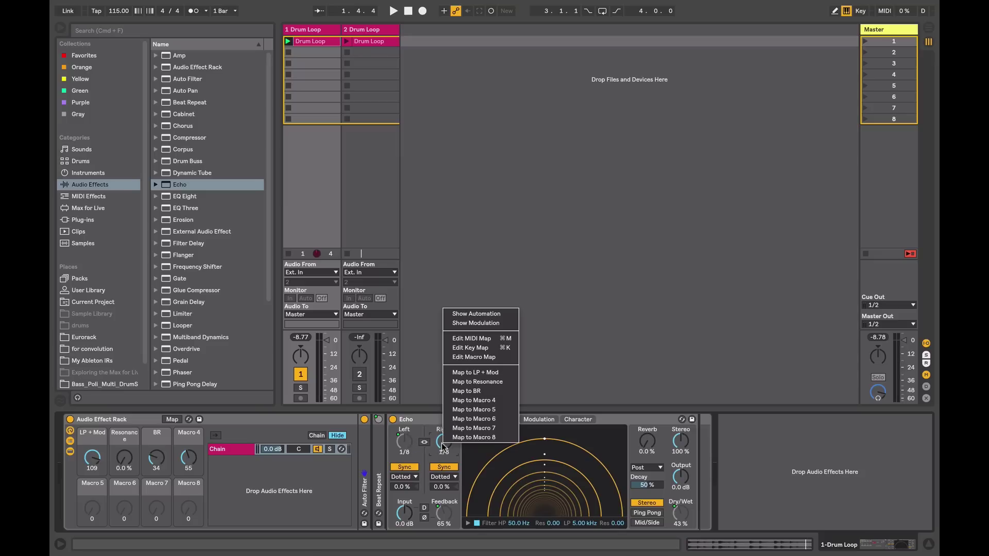
click(456, 400)
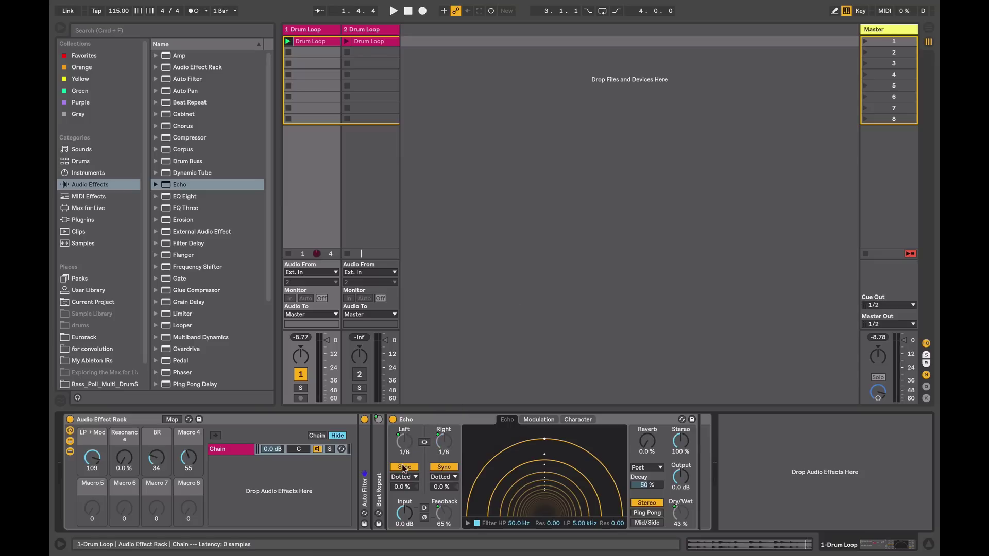
In the mappings list, set L Delay Division to 1/16–1/2 and R Delay Division to 1–1/16.
click(170, 419)
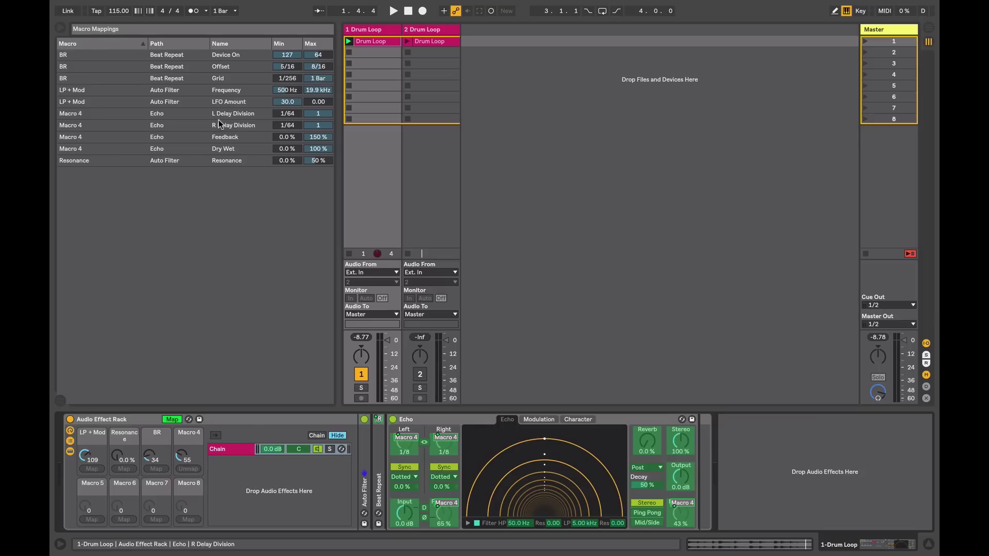
drag(291, 116, 291, 108)
key(Down)
drag(294, 125, 294, 117)
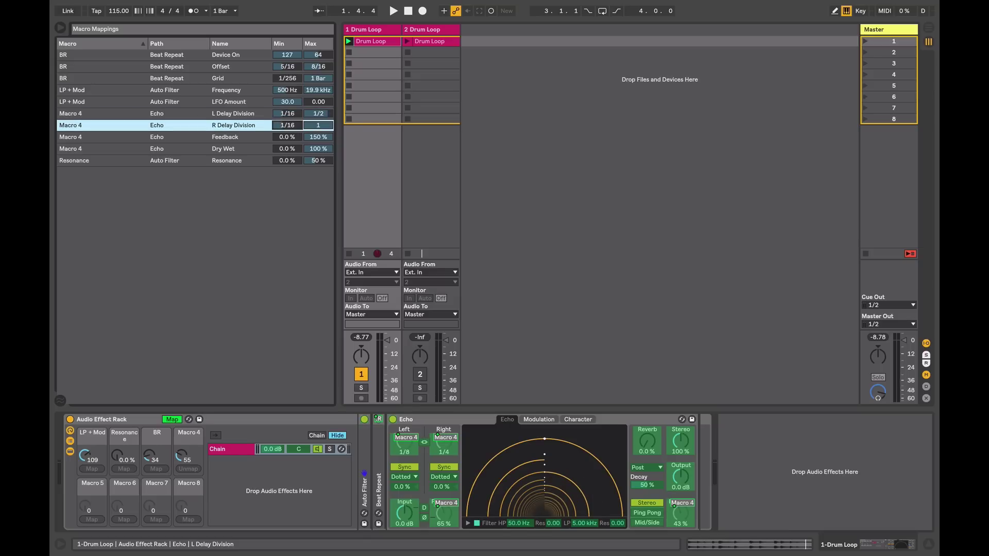
key(Down)
click(318, 125)
key(Down)
key(Down)
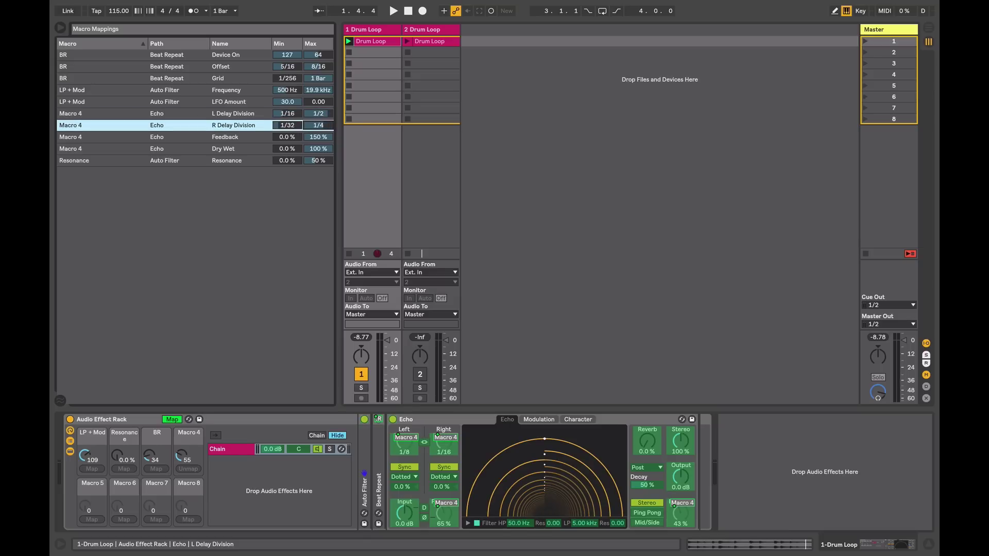
drag(274, 128, 275, 113)
click(318, 125)
key(Down)
key(Down)
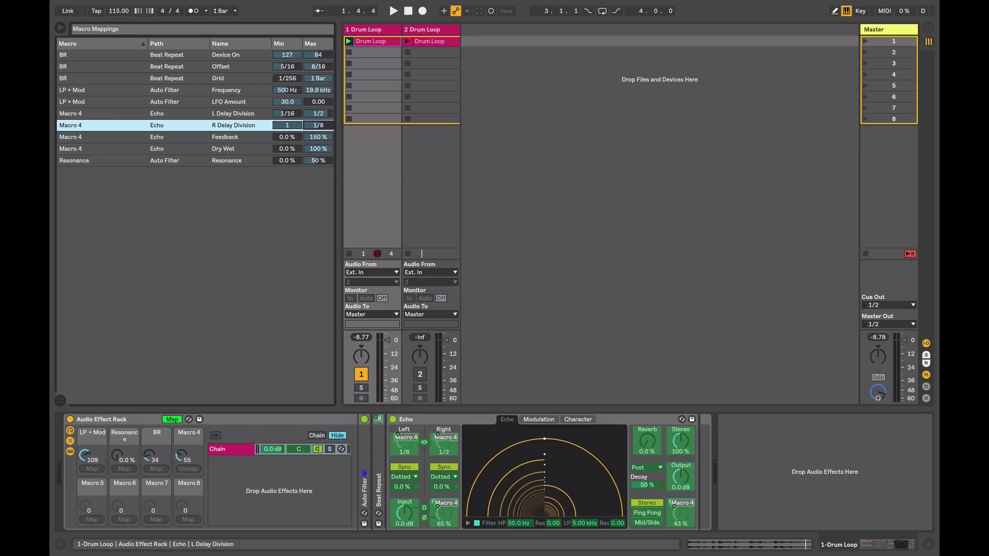
key(Up)
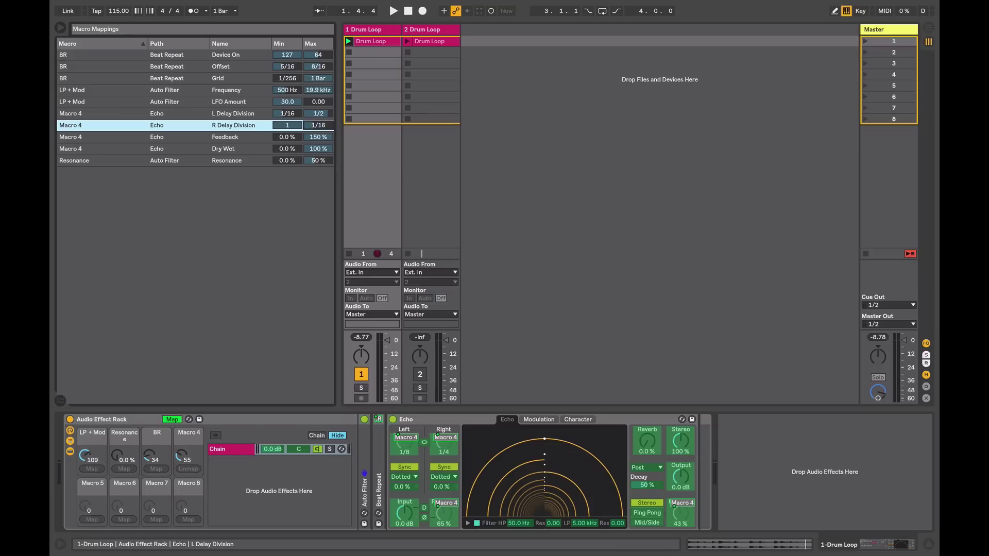
Exit Map mode, start playback, drag the BR macro to 0, and reopen Macro Mappings.
click(171, 420)
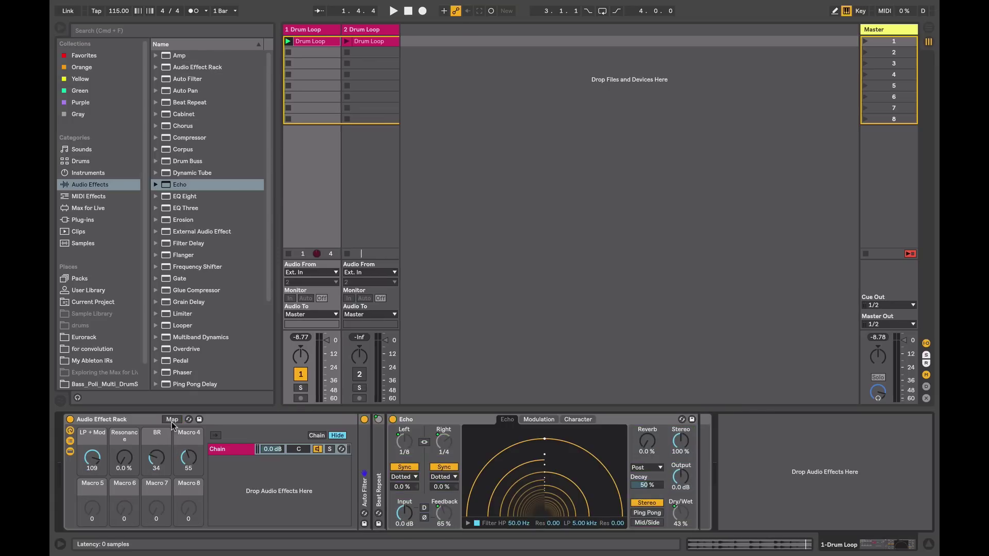
key(space)
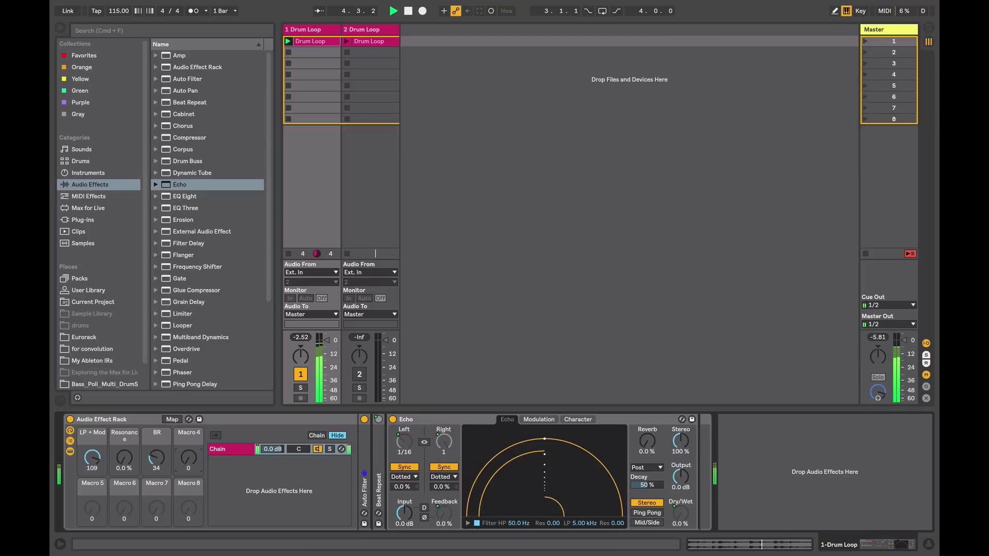
drag(161, 463, 161, 465)
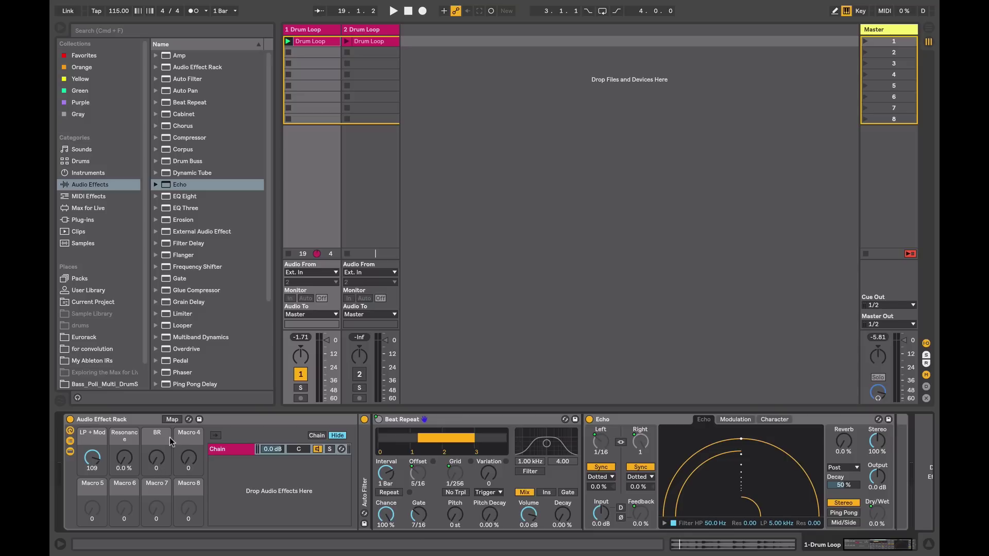
click(171, 420)
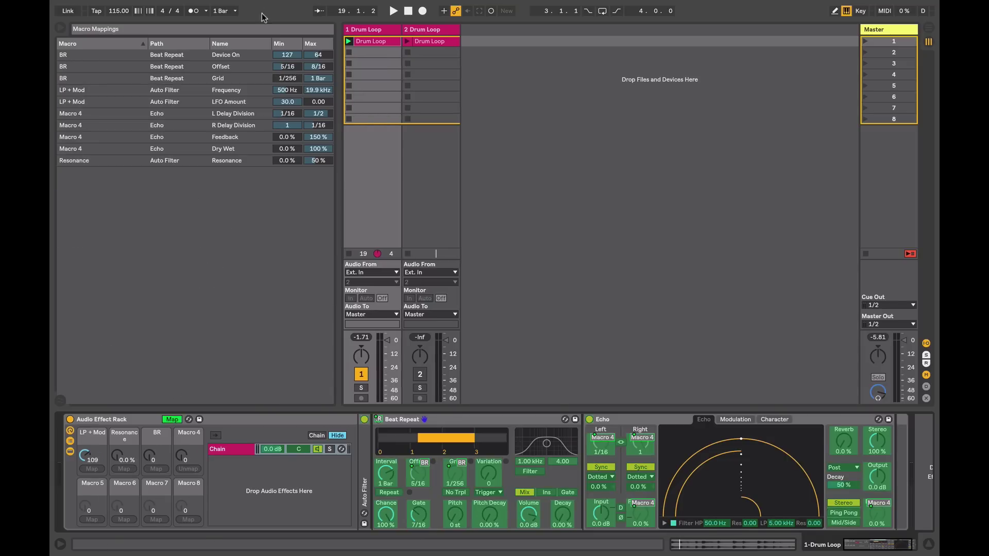
Drag the BR Device On mapping's maximum to 127 and its minimum to 1.
drag(319, 54, 318, 26)
drag(289, 54, 289, 98)
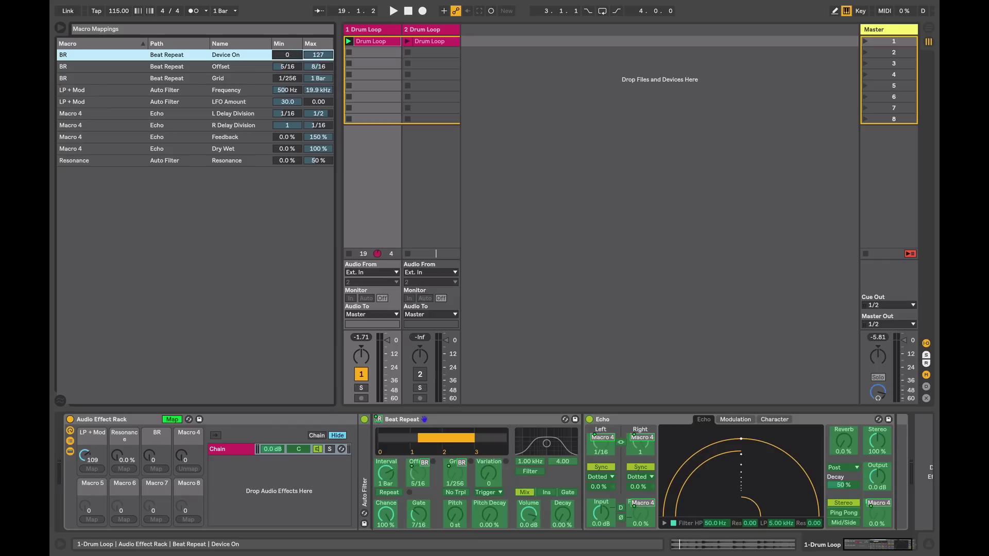
drag(291, 58, 291, 54)
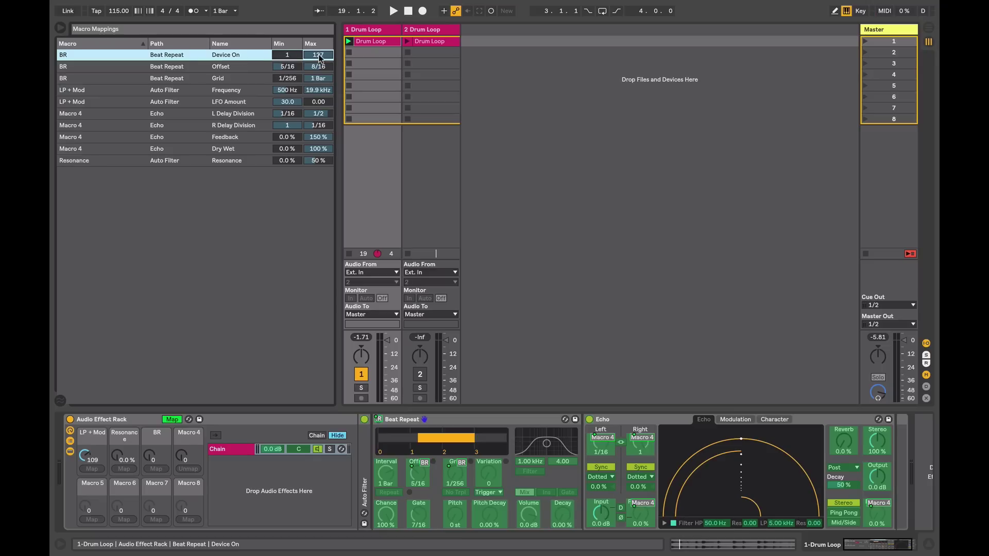
Play with the BR macro raised to 1, then drag Erosion into the rack as a second chain.
click(172, 420)
key(space)
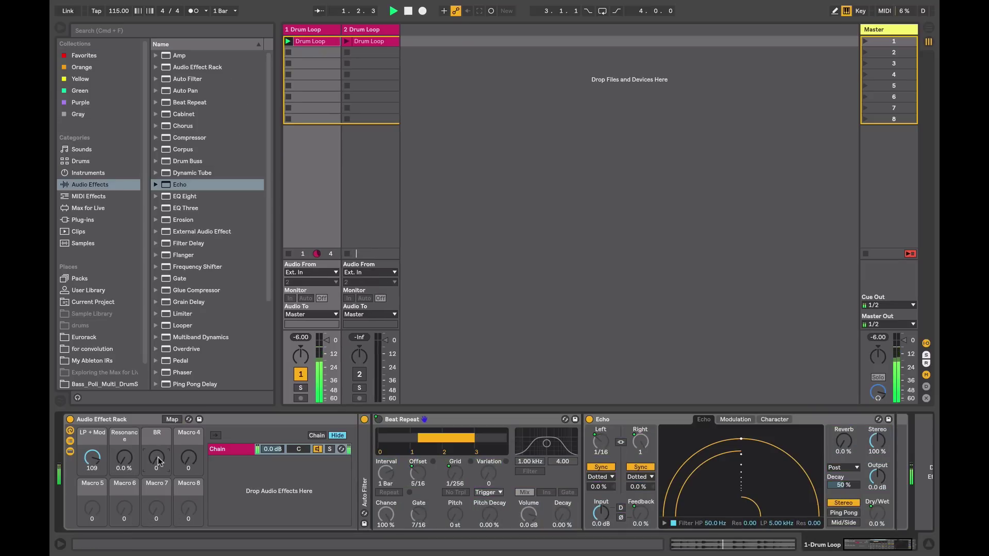
mouse_move(163, 466)
mouse_down()
mouse_move(159, 439)
mouse_move(158, 466)
mouse_up()
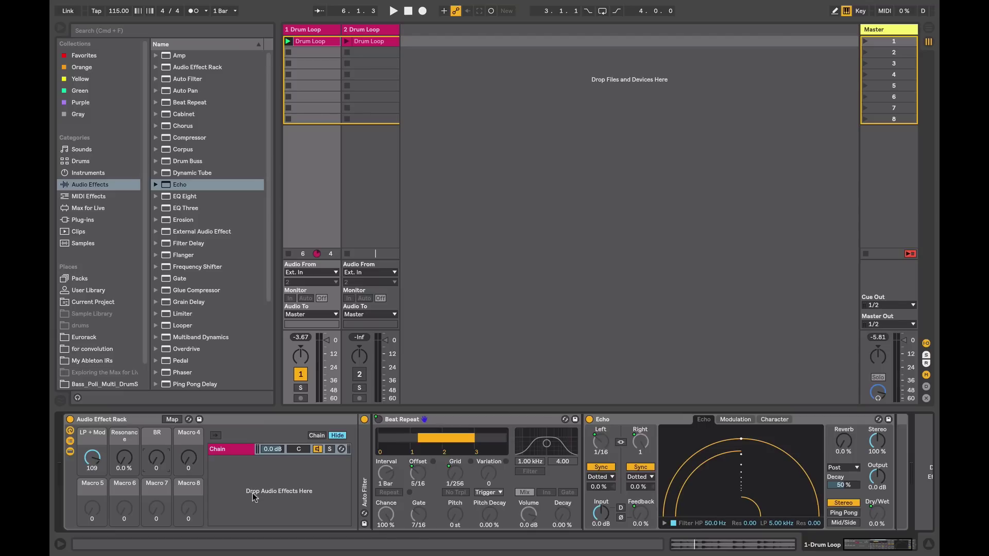
drag(166, 221, 235, 477)
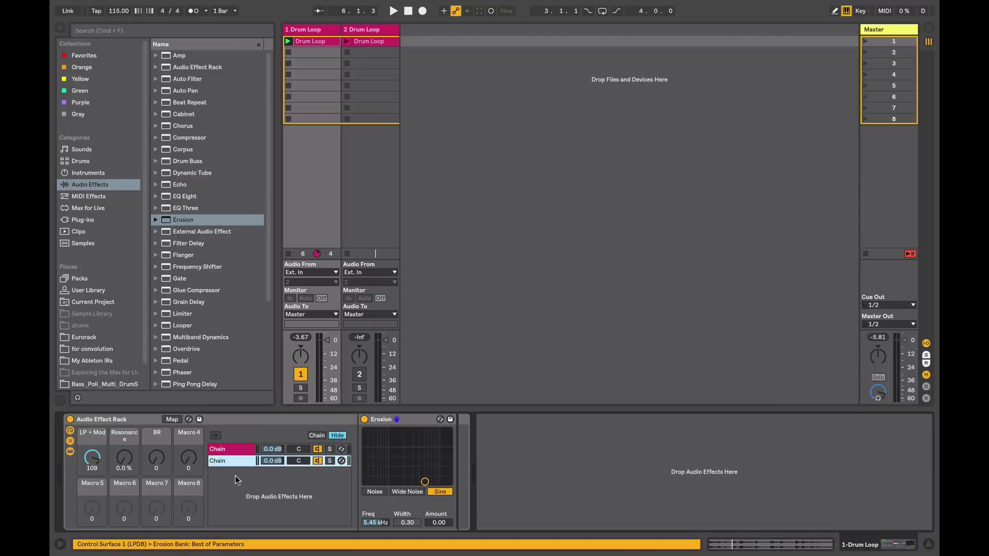
Select the Erosion chain and, while playing, set its frequency to 1.37 kHz and Amount to 142.
click(219, 451)
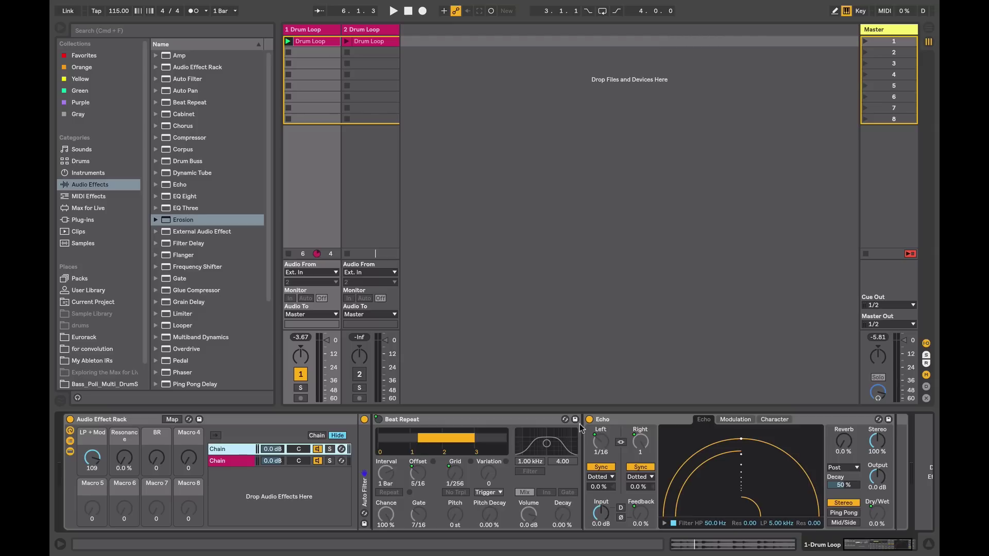
click(223, 461)
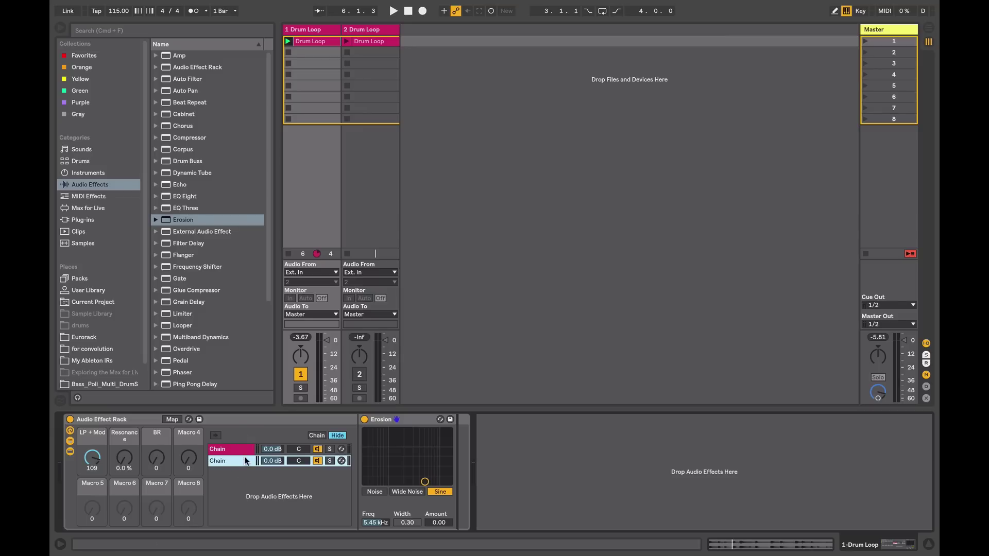
key(space)
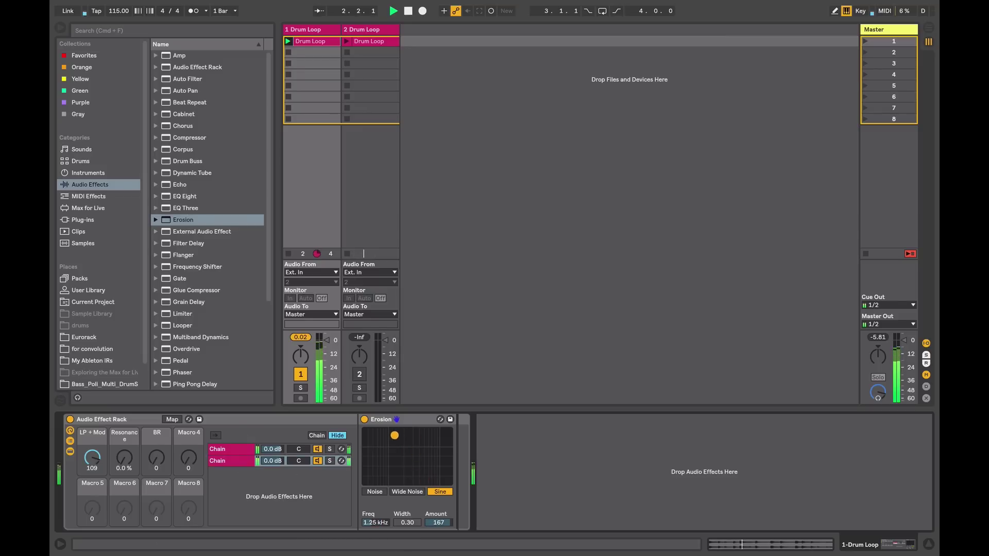
drag(409, 436, 397, 442)
key(space)
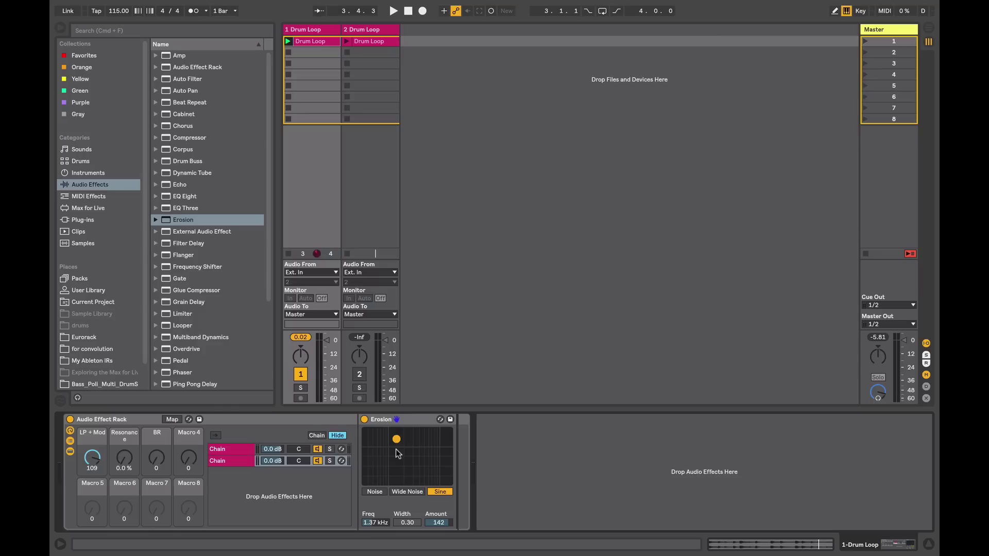
Open the chain zone editor, move chain 2's zone to value 1, and audition the rack.
click(315, 439)
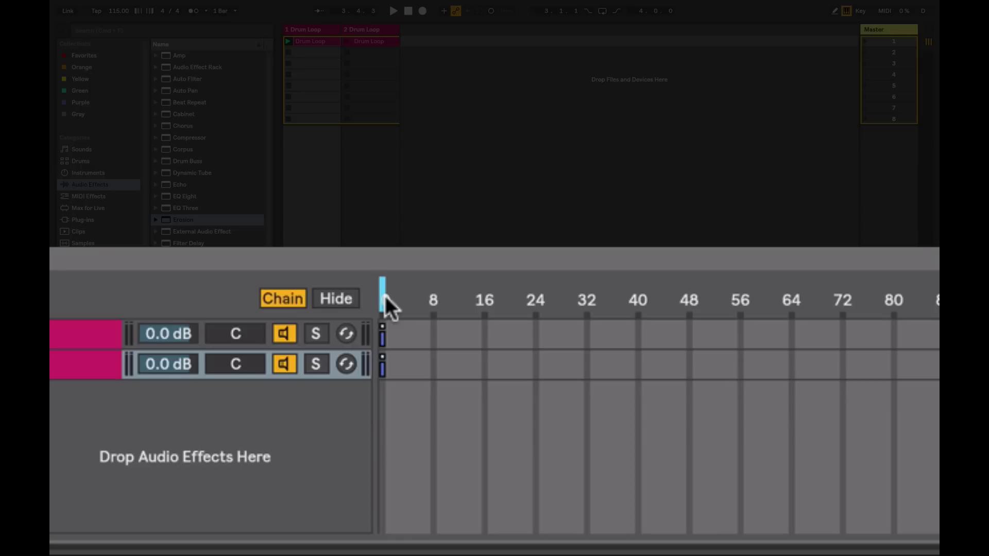
click(388, 364)
drag(388, 364, 388, 364)
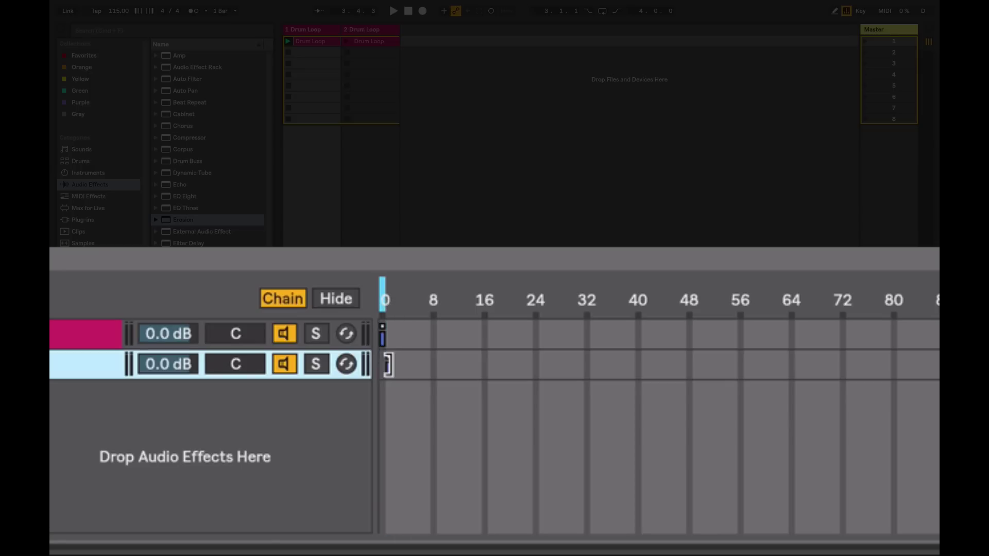
key(space)
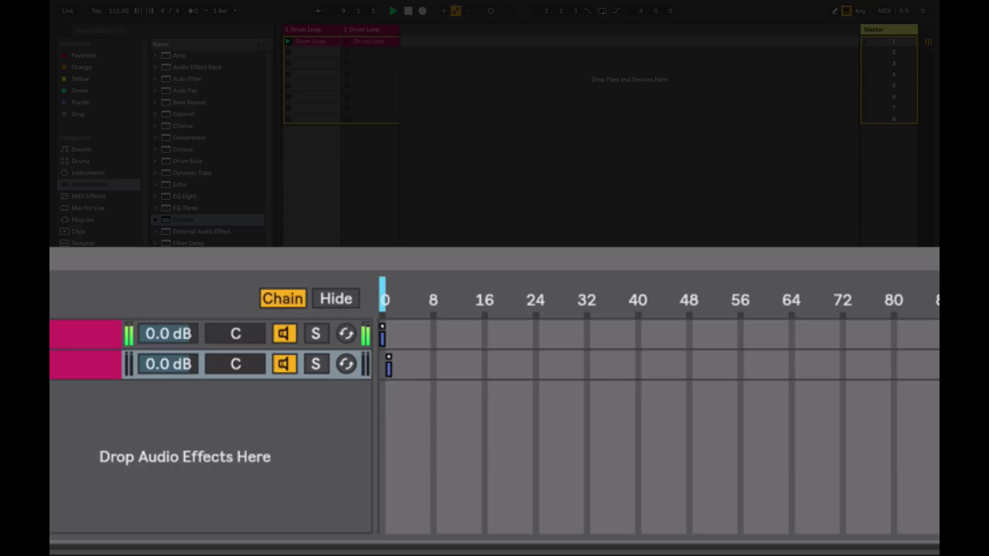
key(space)
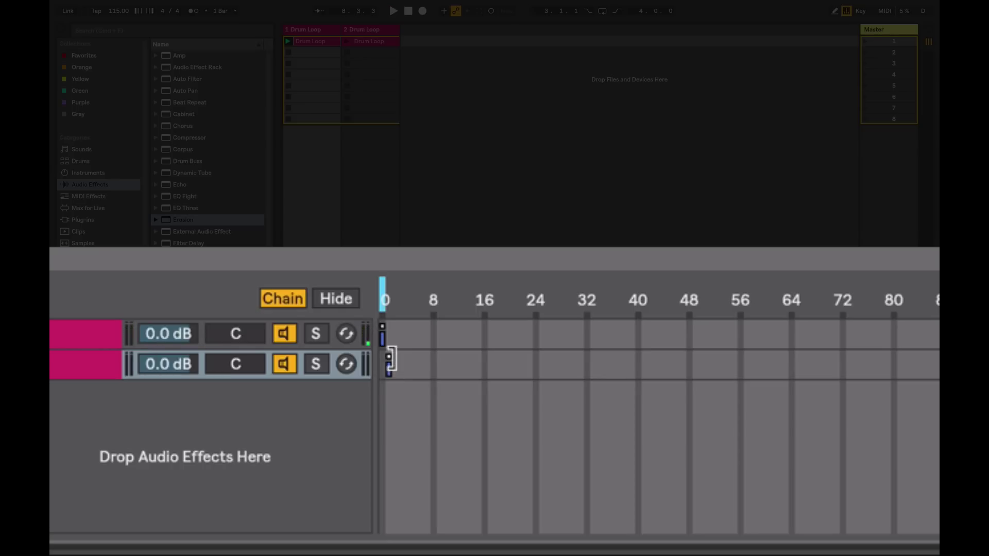
click(383, 295)
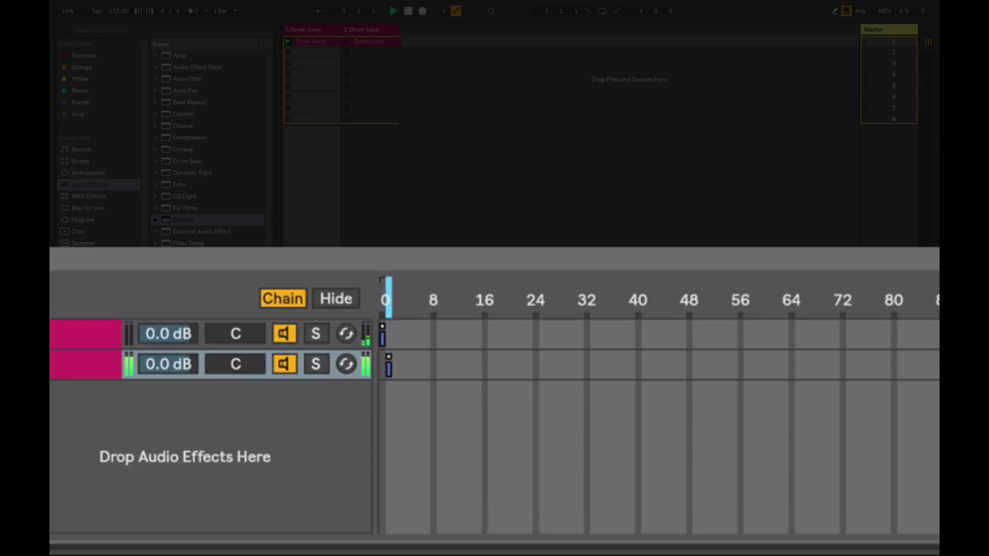
Map the chain selector to Macro 8 and play with it at 0.
right_click(390, 301)
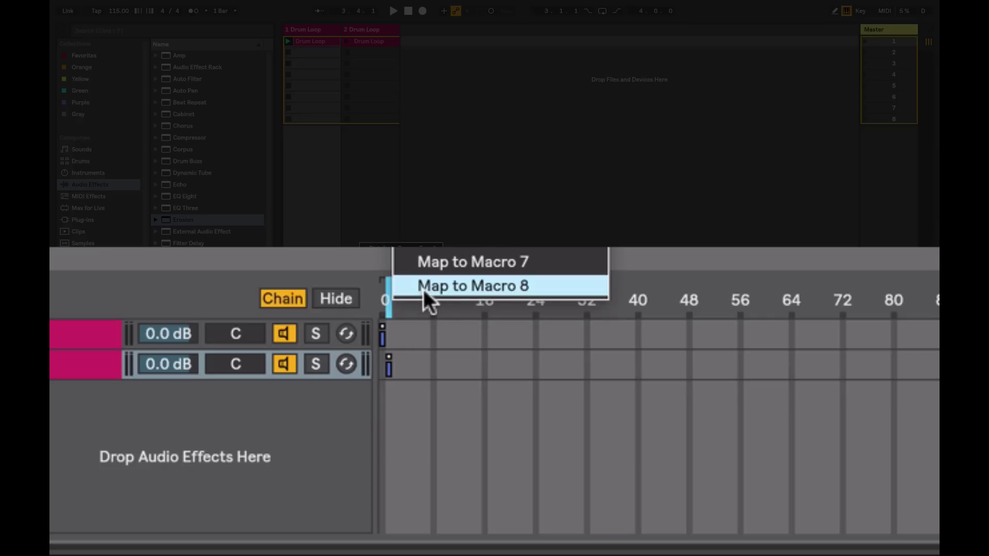
click(444, 287)
drag(190, 507, 189, 508)
key(space)
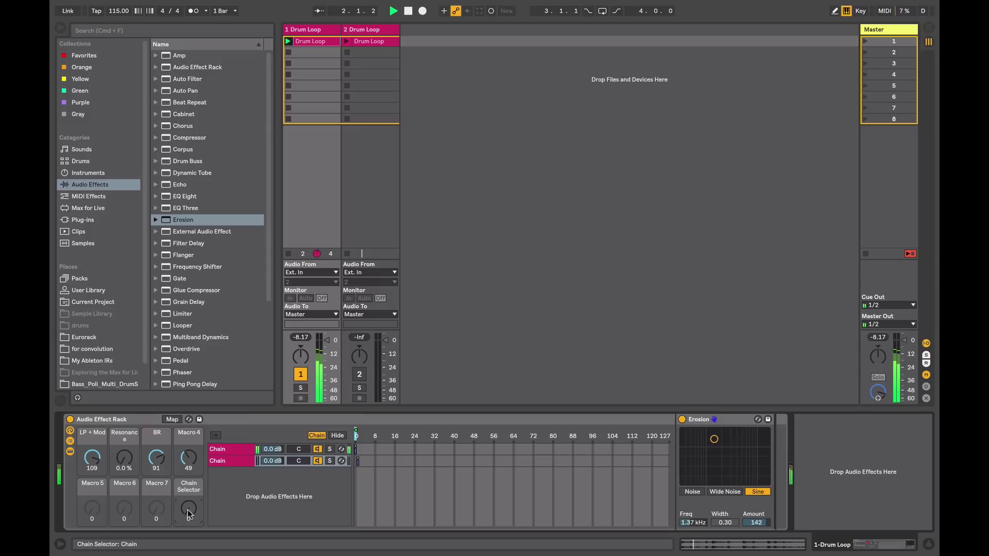
Set the Erosion chain's zone to span 58–127 and extend chain 1's zone from 0 to 56.
key(Up)
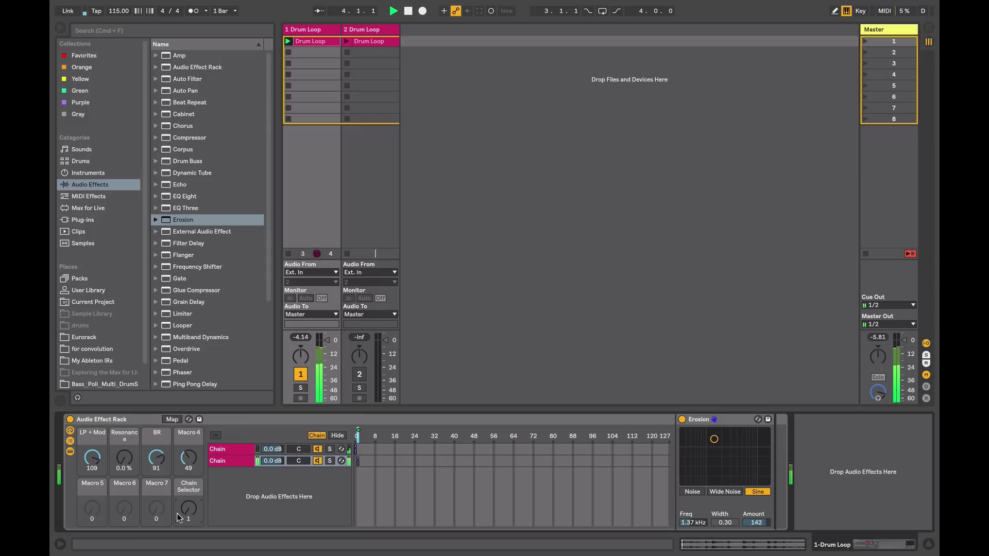
key(Down)
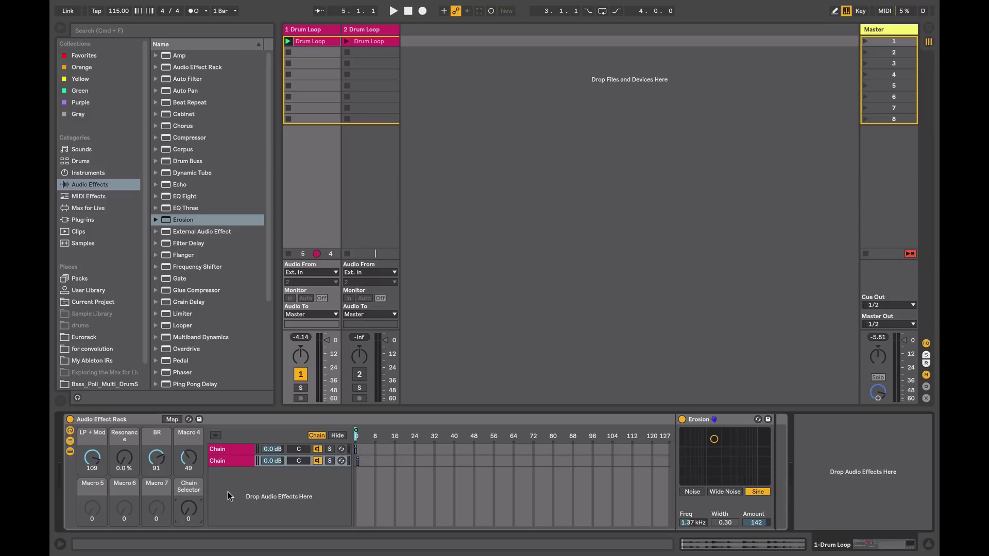
drag(358, 461, 716, 466)
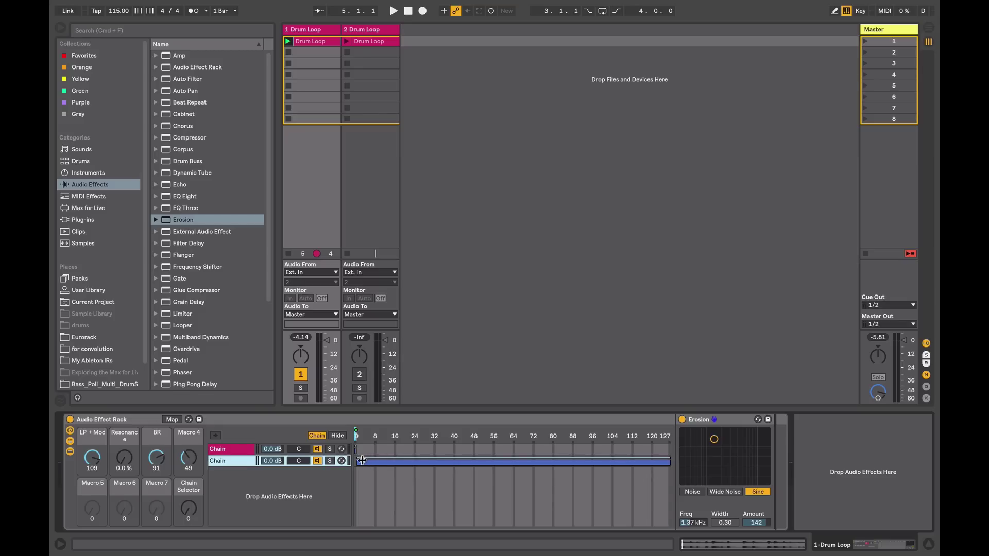
drag(360, 462, 502, 465)
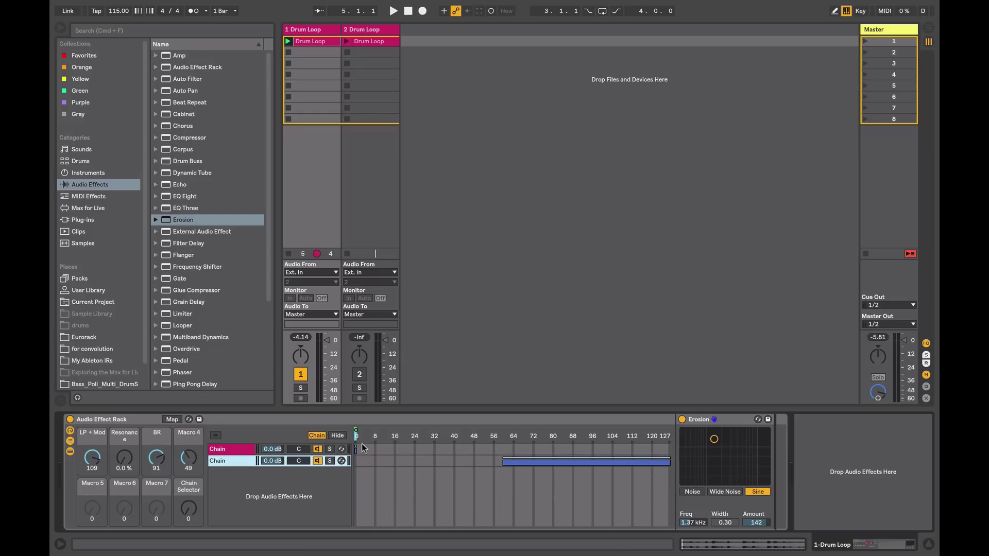
drag(356, 448, 448, 462)
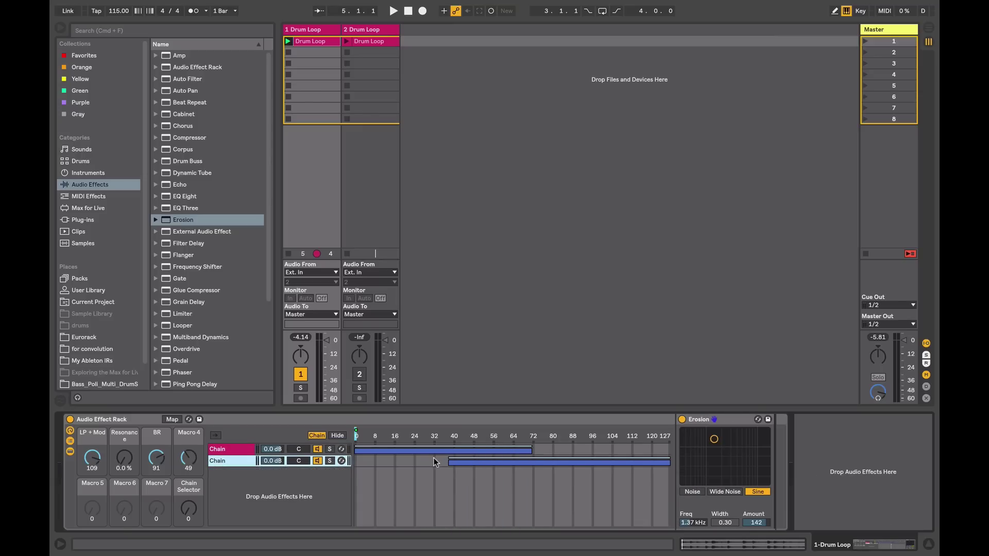
Play the loop while turning the Chain Selector macro up to about 97.
key(space)
drag(189, 508, 189, 408)
key(space)
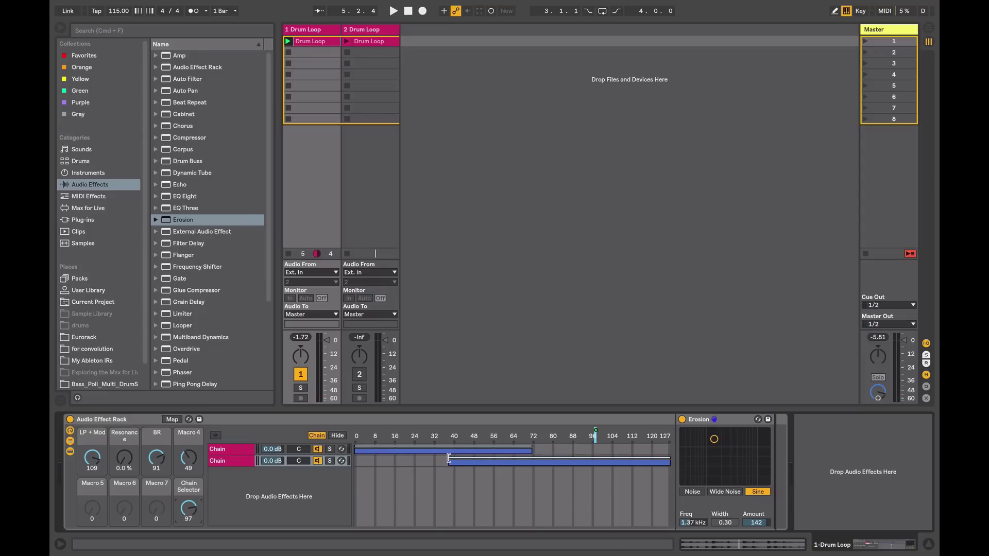
Add a fade ramp so the zones crossfade around 38–72, then sweep the Chain Selector to about 93 during playback.
mouse_move(449, 460)
mouse_down()
mouse_move(530, 451)
mouse_move(449, 452)
mouse_up()
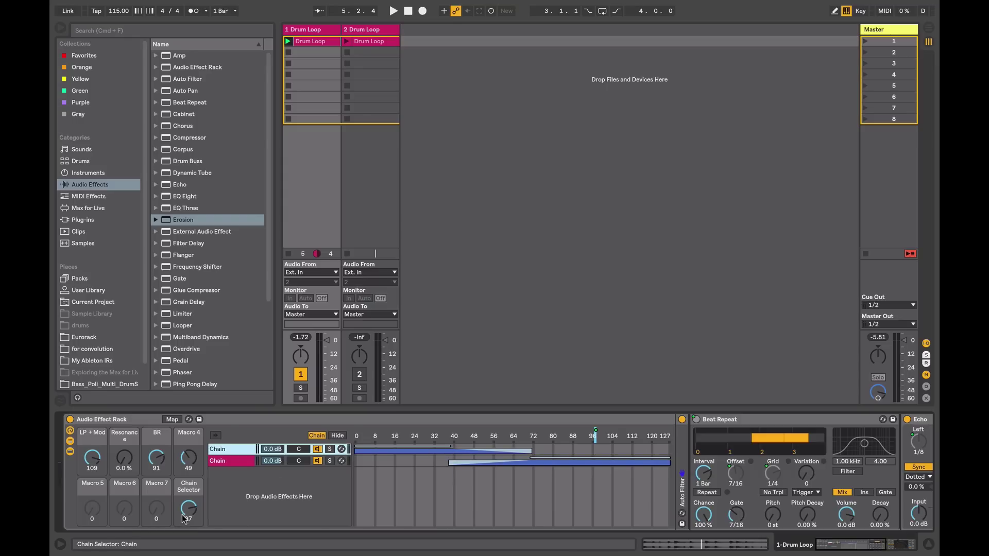
key(space)
drag(188, 513, 188, 555)
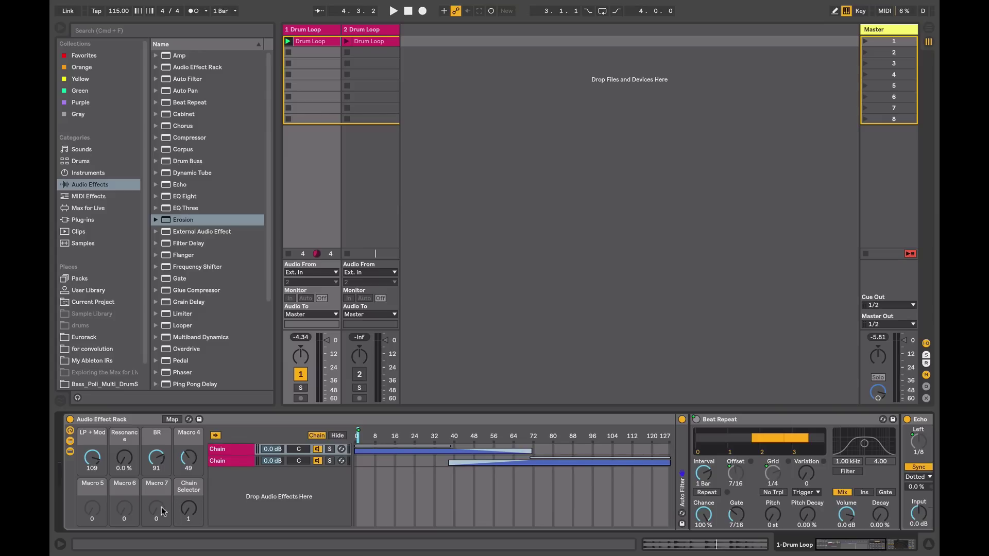
key(space)
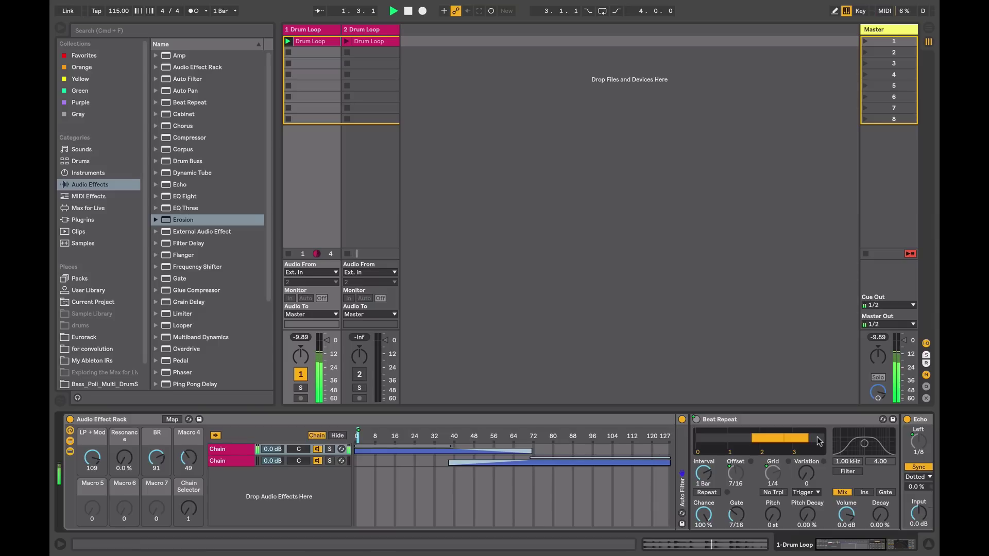
drag(193, 509, 193, 450)
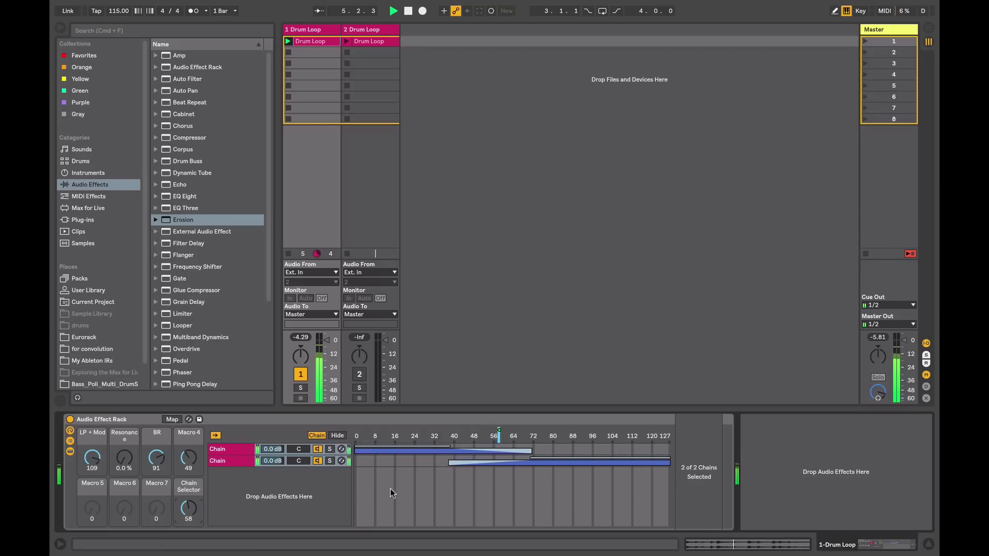
drag(188, 509, 188, 473)
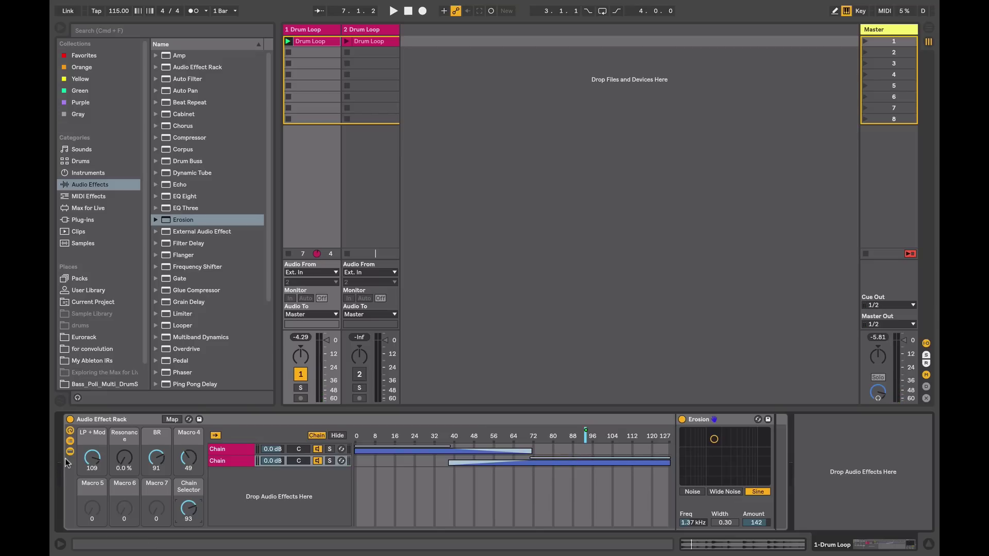
Hide the chain zone editor and collapse the rack's devices and chain list.
click(338, 436)
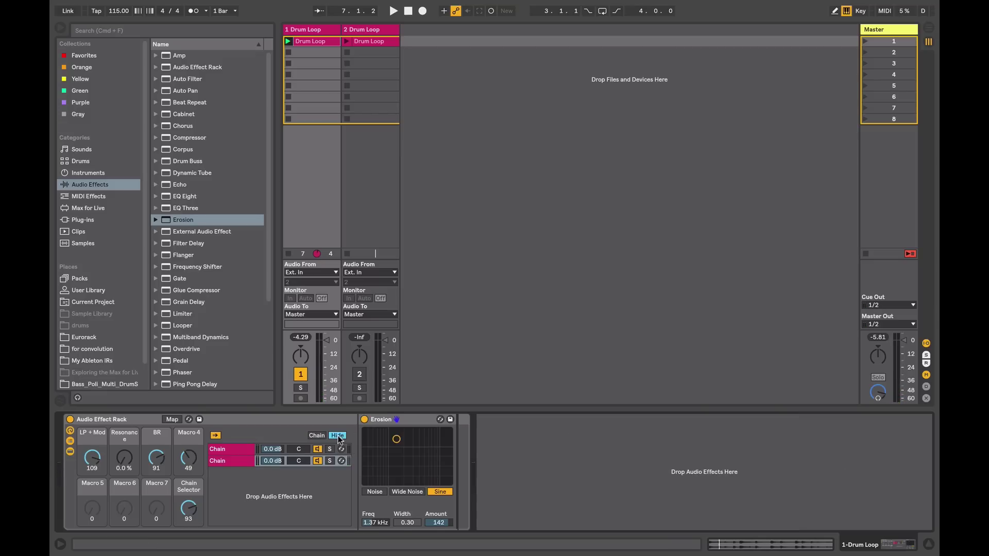
click(71, 453)
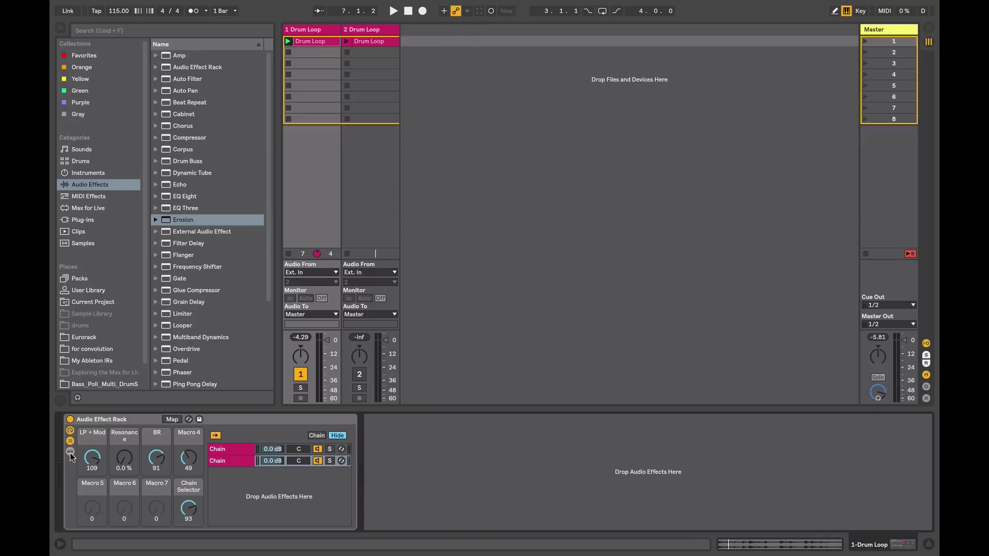
click(70, 441)
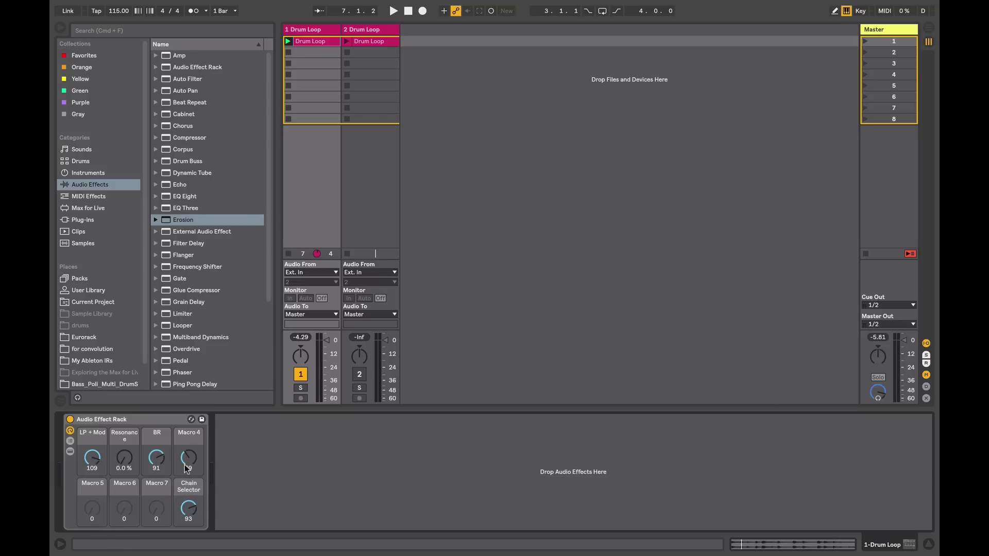
Reopen the chain list and show the first chain's Beat Repeat, Auto Filter, Echo and nested rack.
click(71, 442)
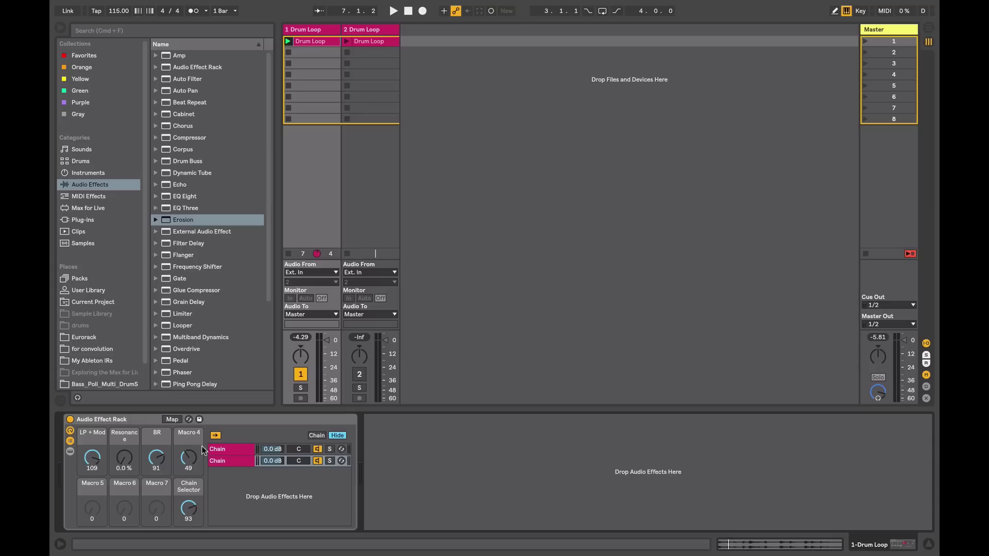
mouse_move(215, 449)
mouse_down()
mouse_move(199, 367)
mouse_move(179, 71)
mouse_move(233, 451)
mouse_up()
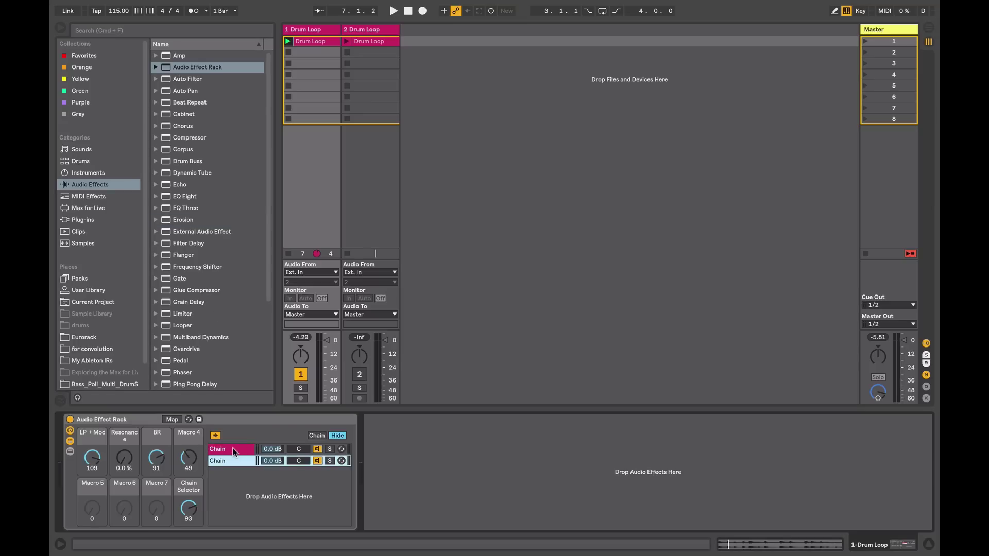
click(233, 451)
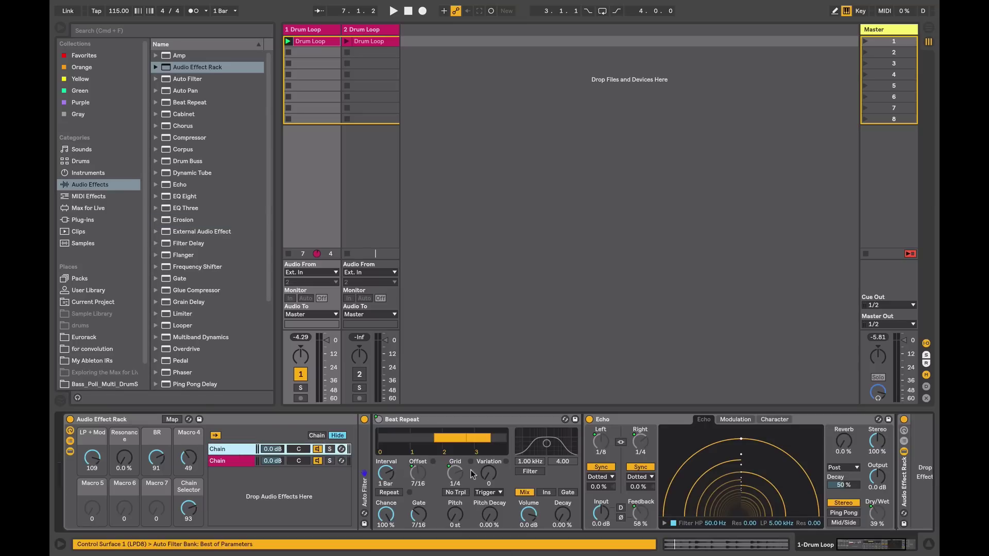
click(903, 486)
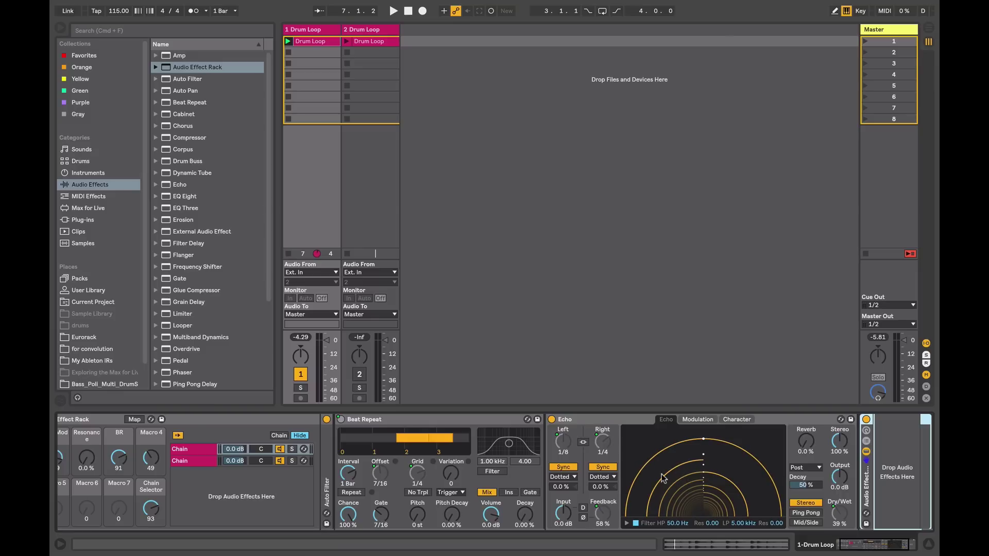
scroll(893, 551, left, 3)
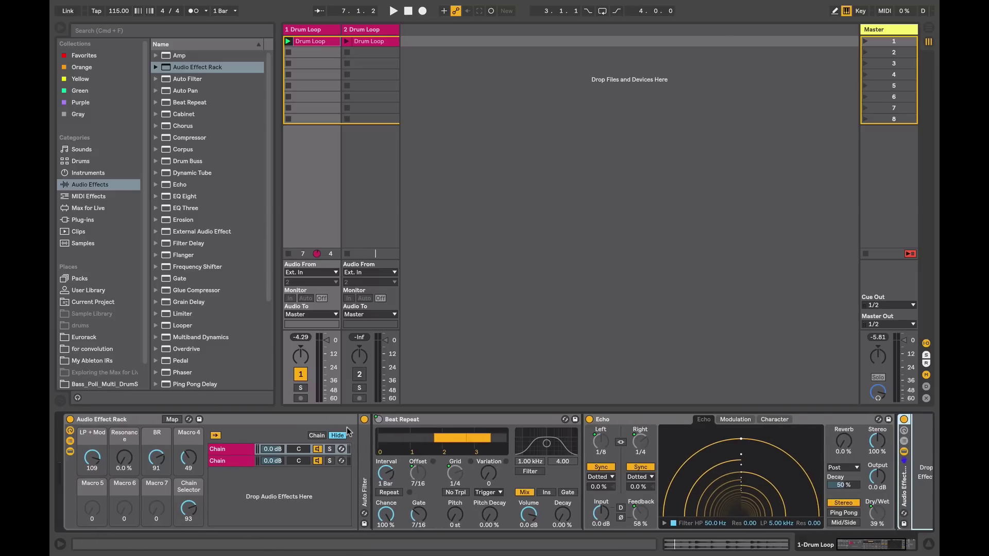
Save the rack to the User Library as the preset 'test rack.adg'.
click(199, 419)
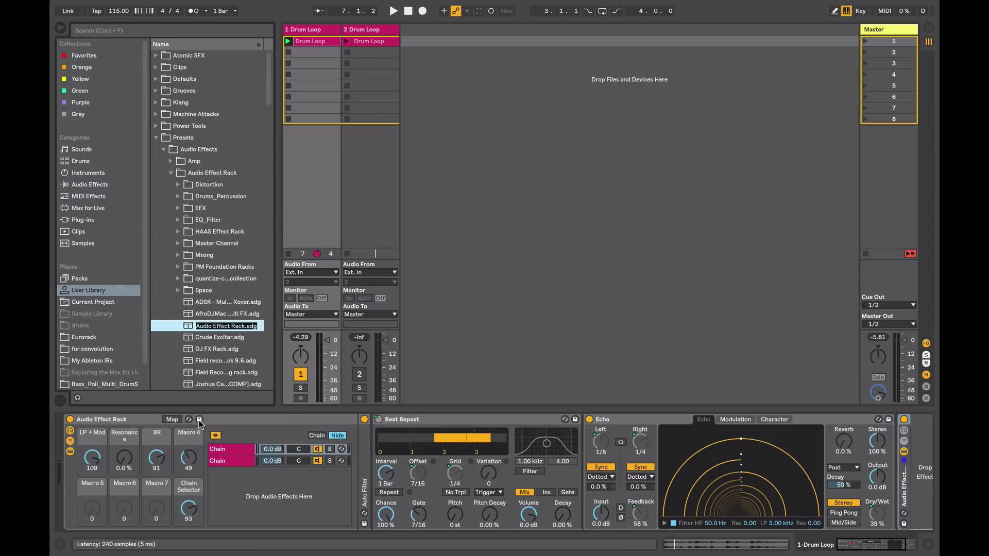
text(test rack)
key(Return)
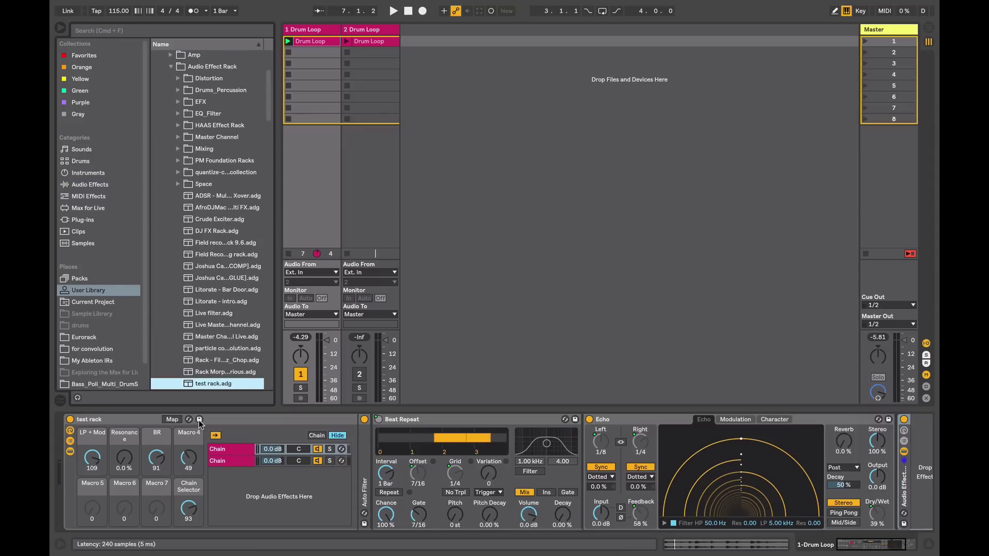